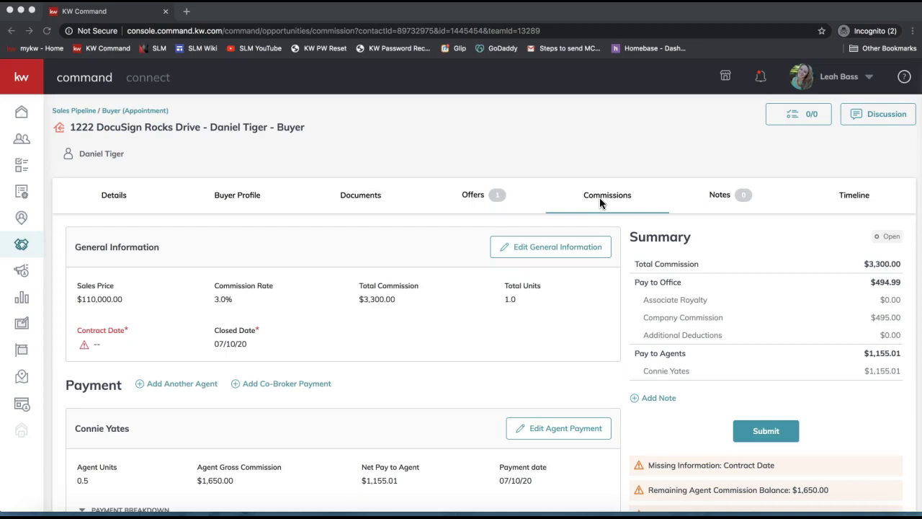
Open the Opportunities area and review the team's Listings, Buyers and Leases pipelines.
left_click(22, 247)
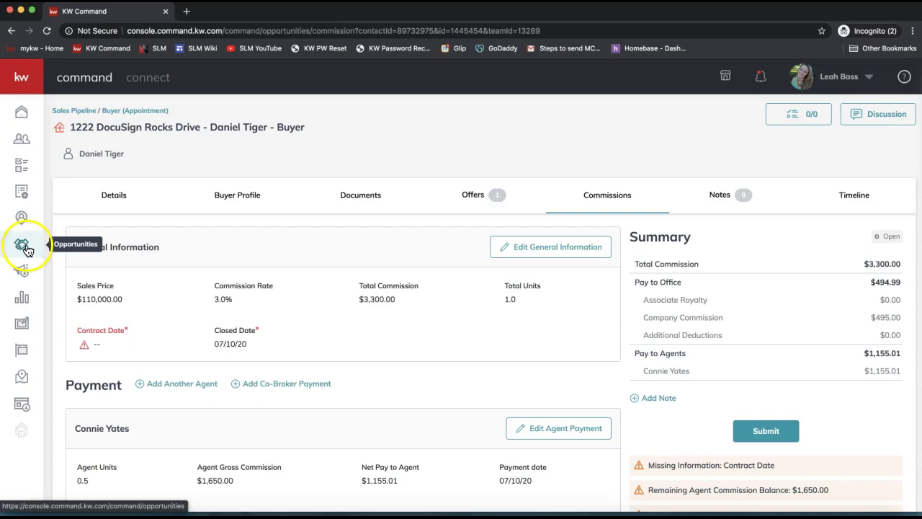
left_click(21, 248)
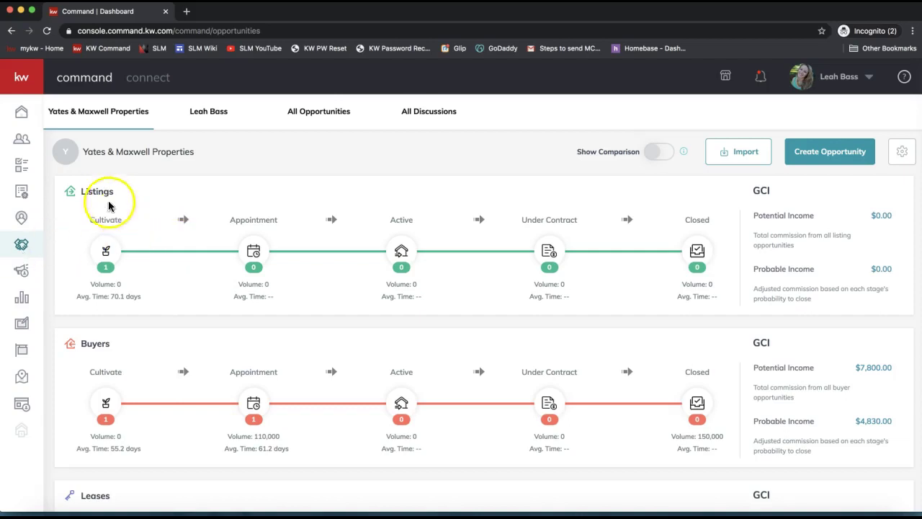
double_click(98, 341)
scroll(97, 336, "down", 3)
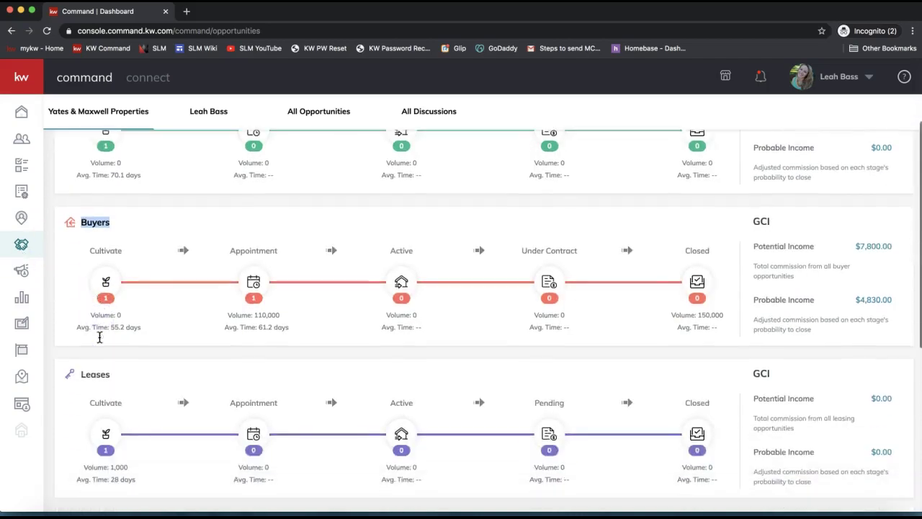
double_click(89, 374)
scroll(87, 374, "up", 3)
left_click(243, 151)
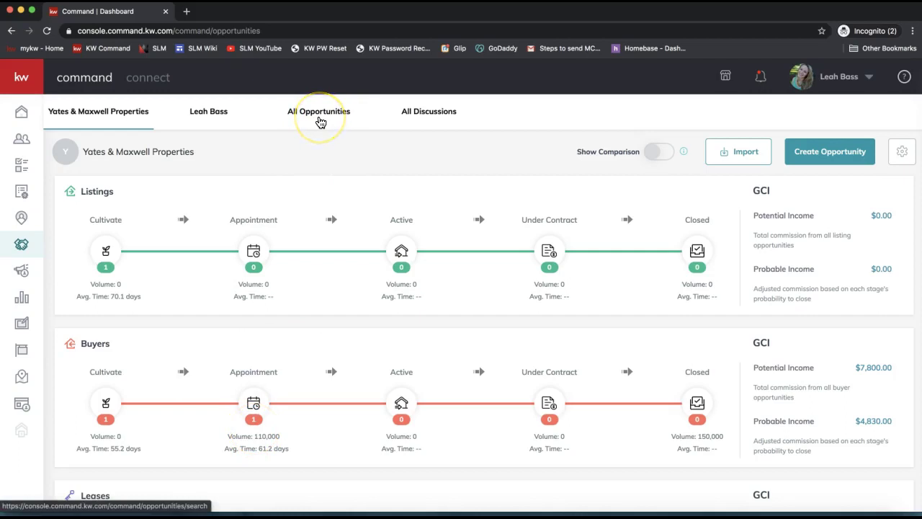
View the All Opportunities list with its address search and return to the Yates & Maxwell Properties pipelines.
left_click(319, 116)
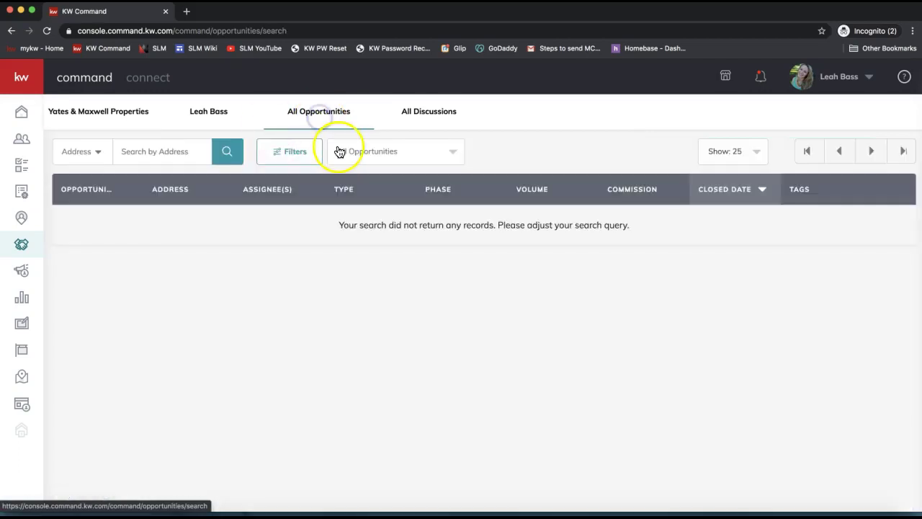
left_click(154, 153)
left_click(137, 111)
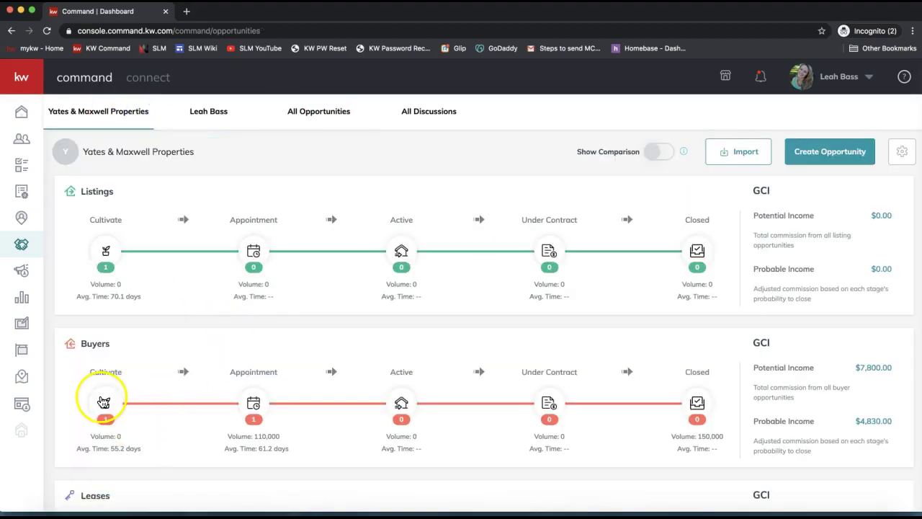
Open the buyer opportunity in the Watch Lead (6-12 Months) stage of the Buyers Cultivate phase.
left_click(104, 402)
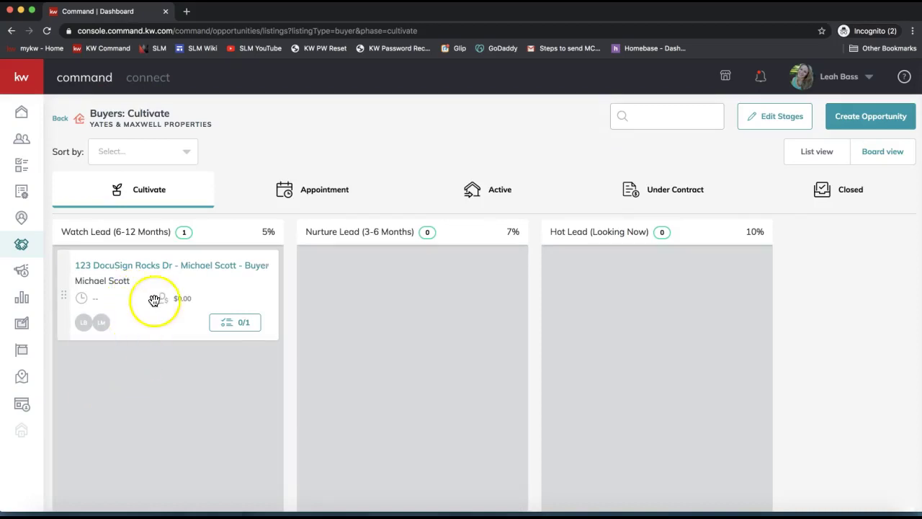
left_click(23, 146)
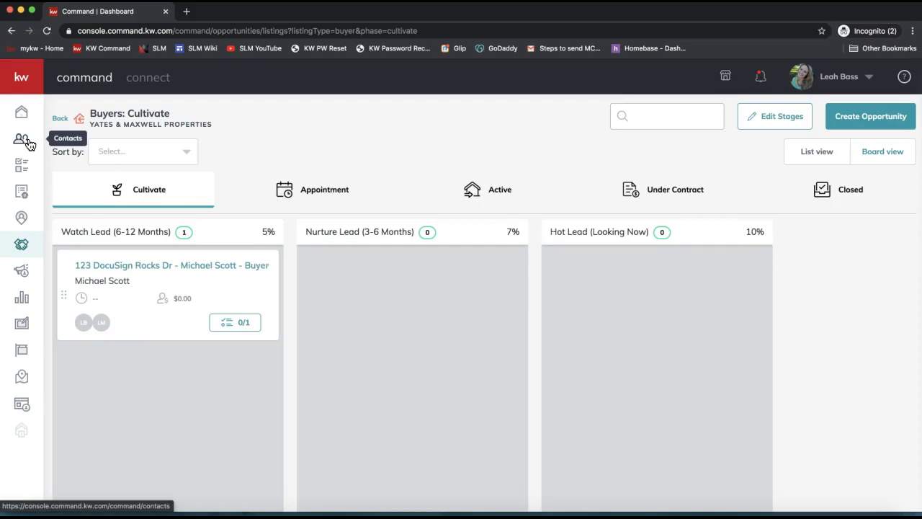
left_click(183, 267)
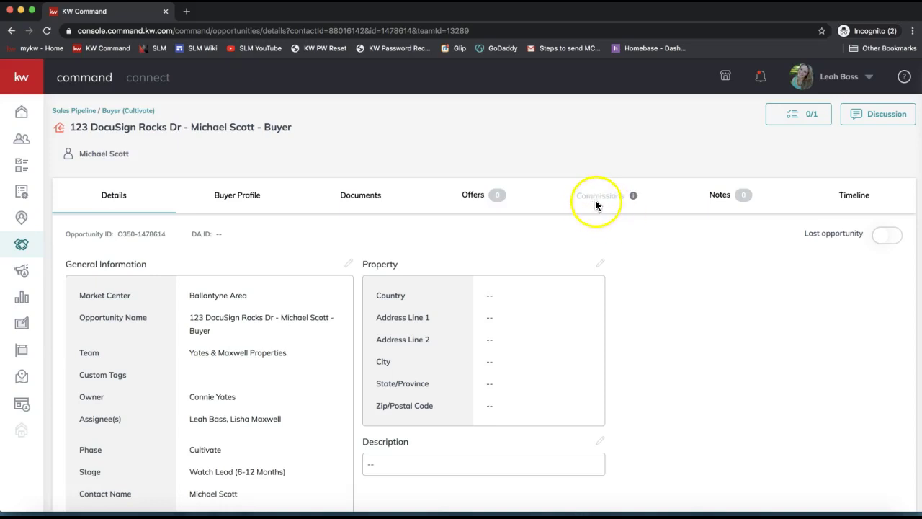
Check the Commissions availability information and the Offer Timeline of the Cultivate-phase buyer opportunity.
left_click(634, 202)
left_click(479, 209)
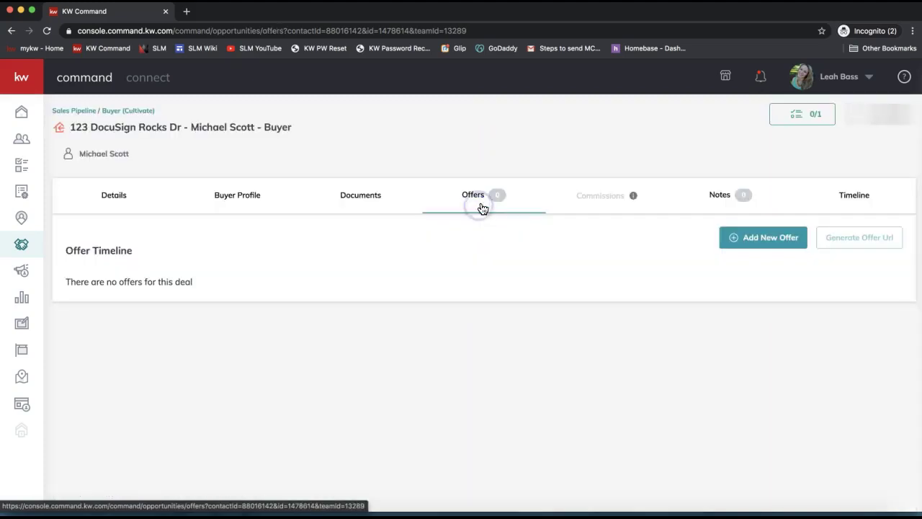
left_click(481, 207)
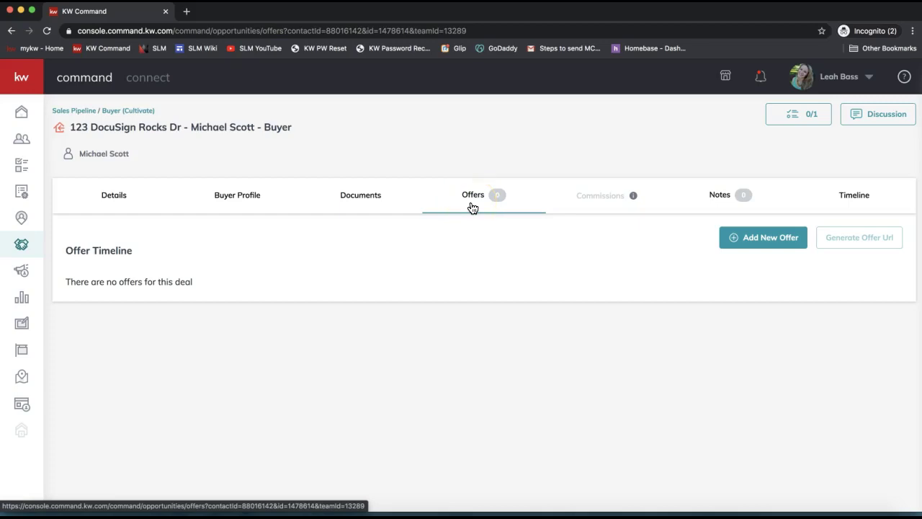
left_click(758, 246)
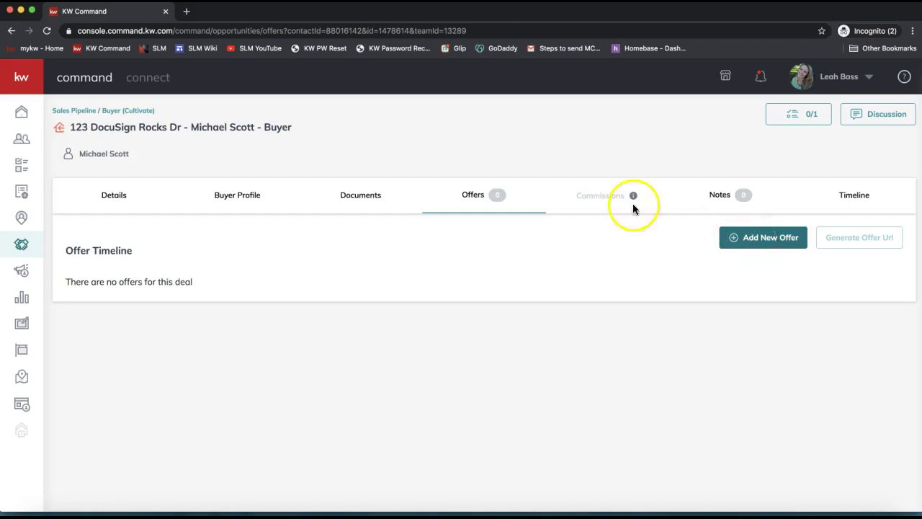
Return to the Buyers board and open the opportunity in the Appointment phase's Pre-Qual Call & Scheduling Appt stage.
left_click(11, 30)
left_click(10, 30)
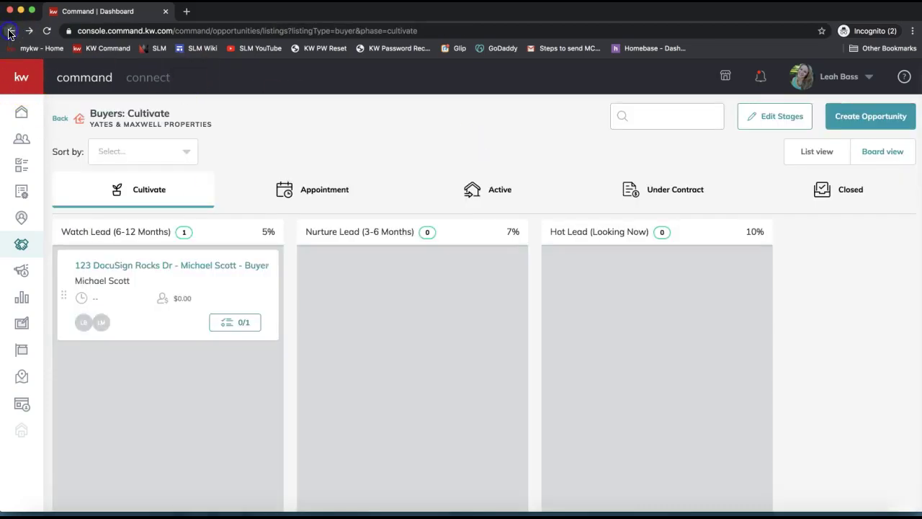
left_click(319, 182)
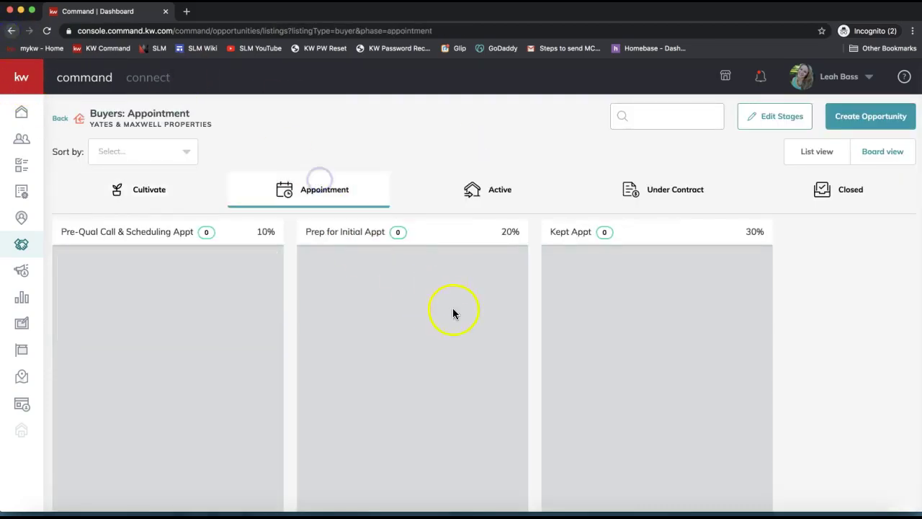
left_click(137, 266)
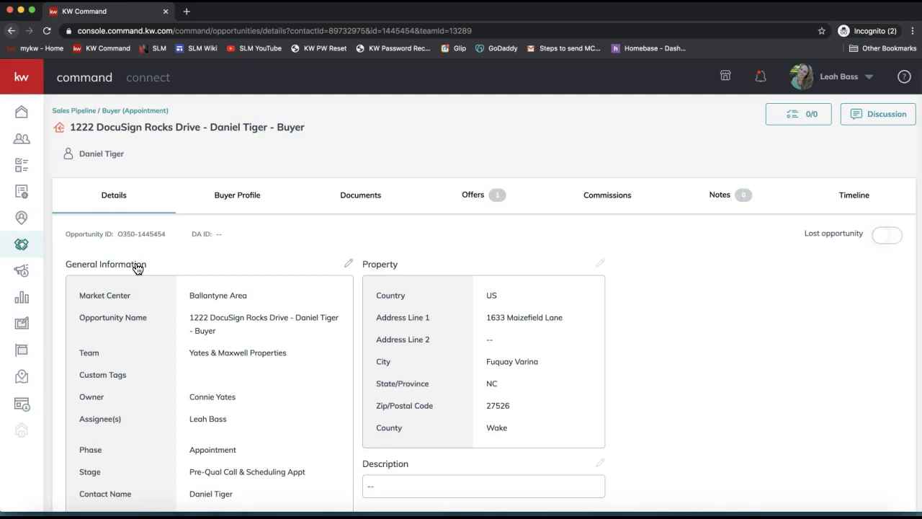
Review the opportunity's accepted offer, including its response change option and additional offer actions.
left_click(474, 193)
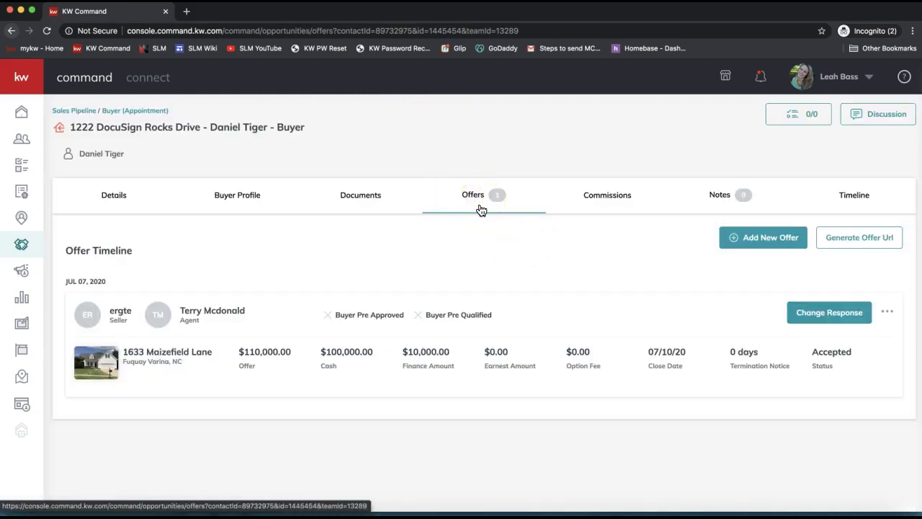
left_click(465, 204)
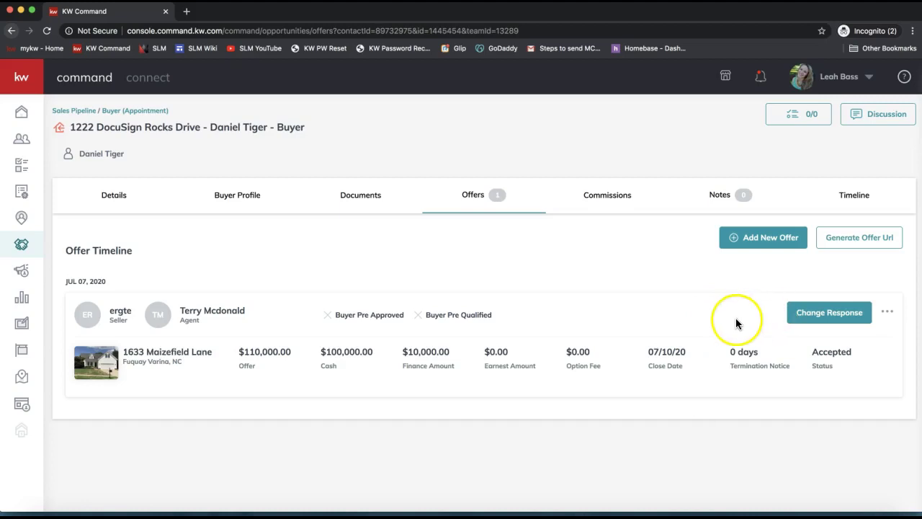
left_click(825, 314)
left_click(610, 239)
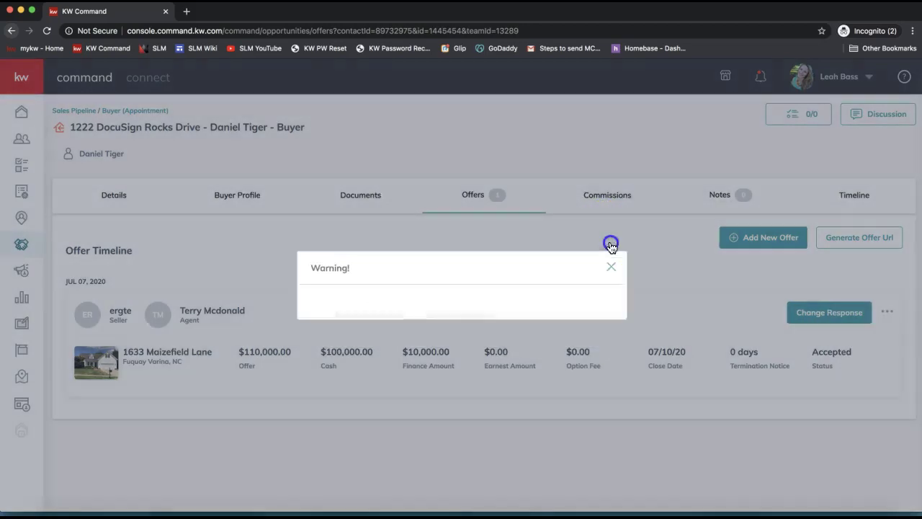
left_click(881, 315)
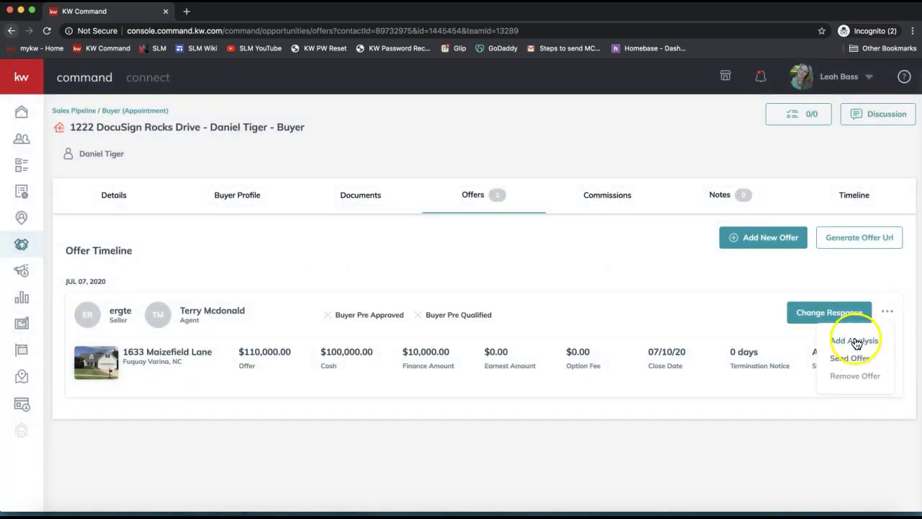
left_click(829, 275)
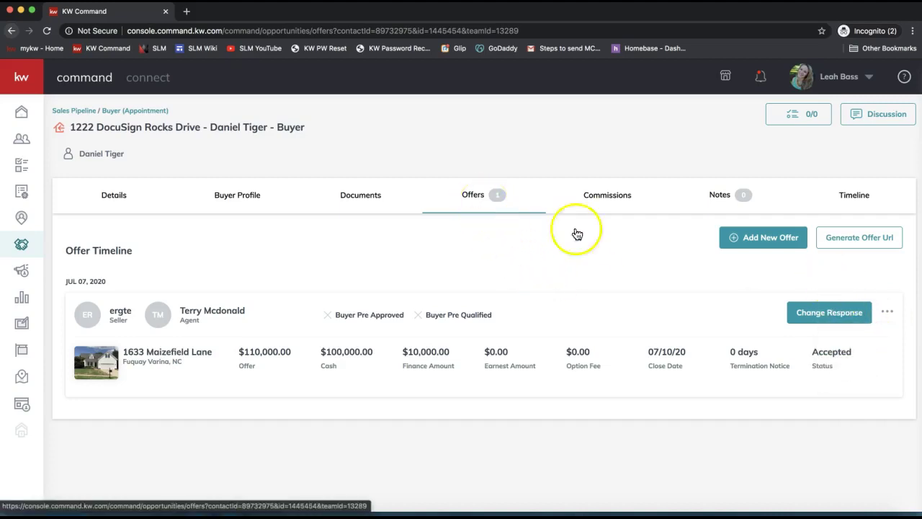
Open the opportunity's commissions and examine the General Information section, including the required Contract Date.
left_click(621, 204)
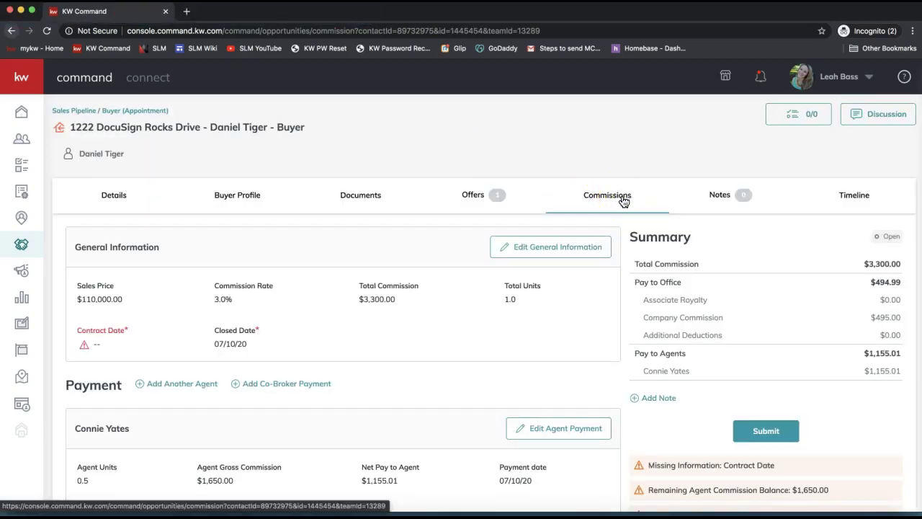
scroll(162, 257, "down", 1)
left_click(27, 300)
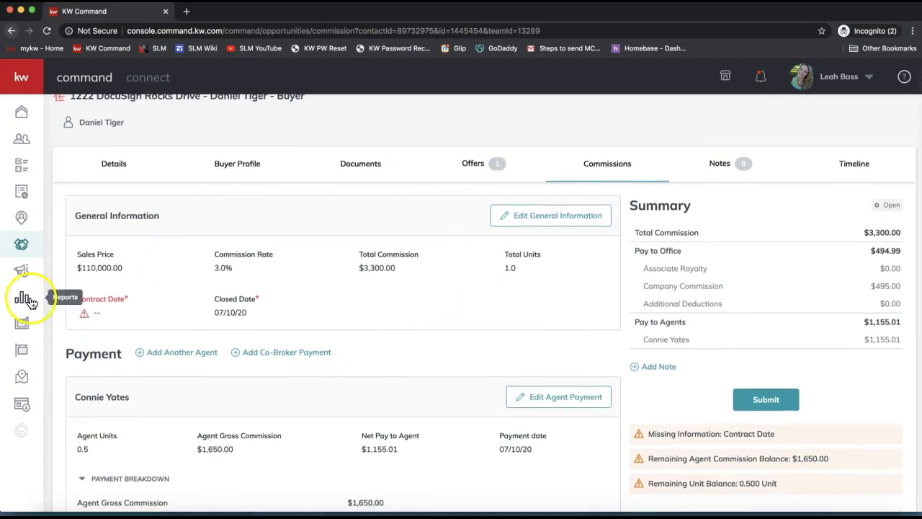
triple_click(103, 216)
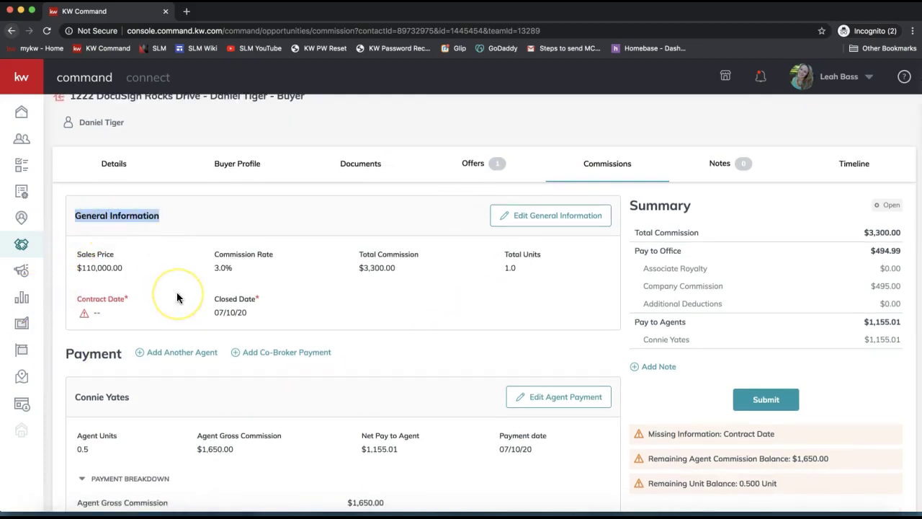
scroll(245, 288, "up", 1)
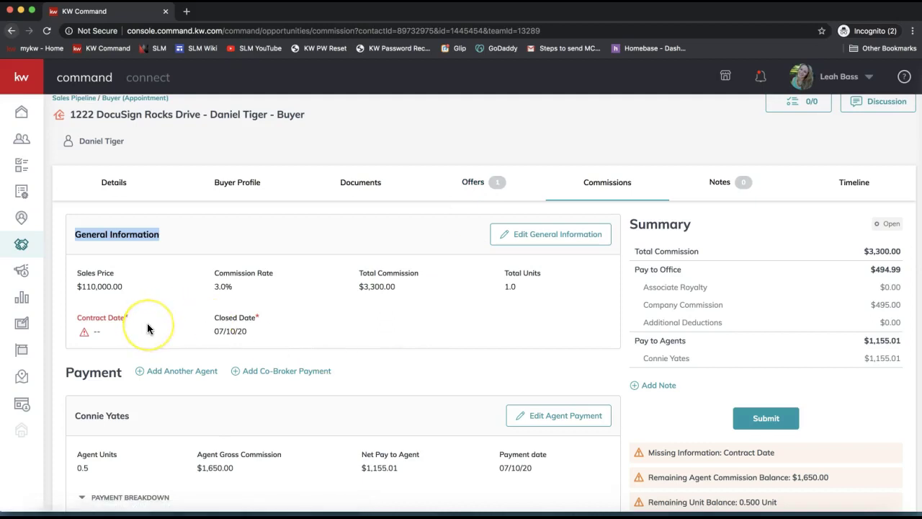
left_click_drag(132, 317, 69, 320)
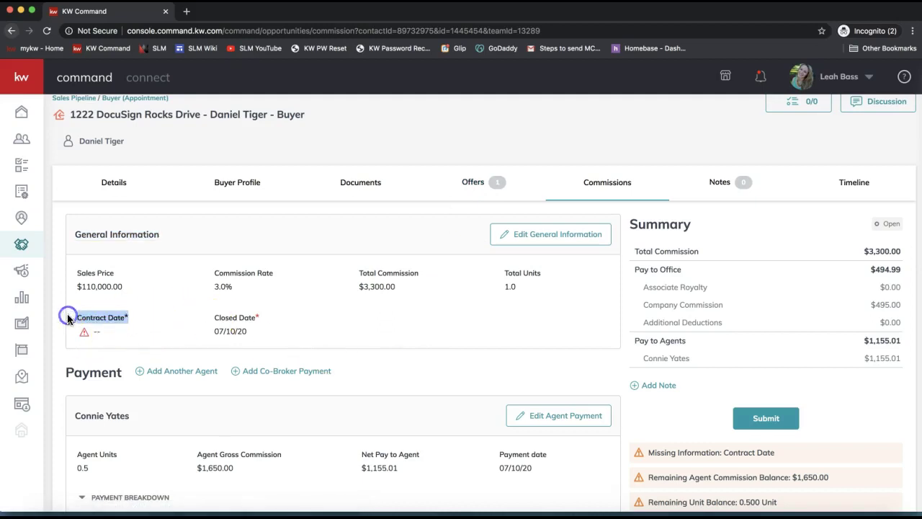
Set the Contract Date in the commission's General Information to 7/2/2020 and save the changes.
left_click(562, 238)
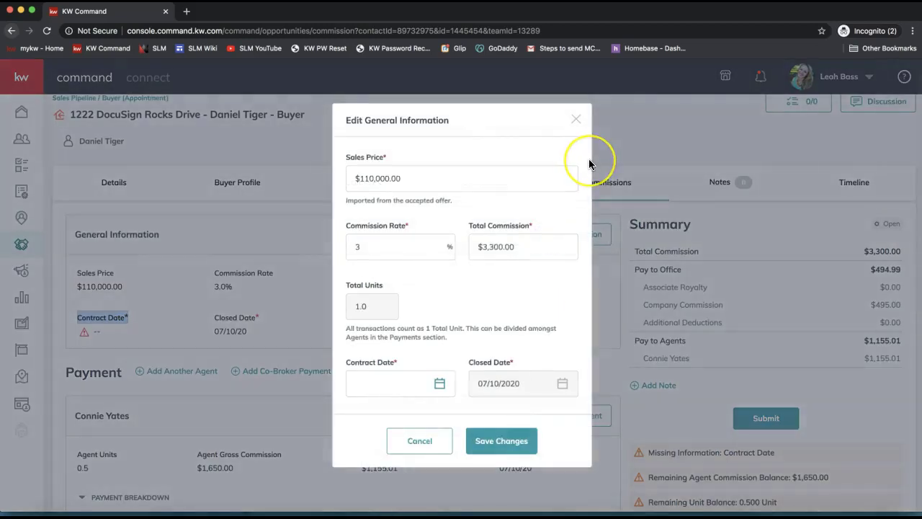
scroll(519, 229, "down", 2)
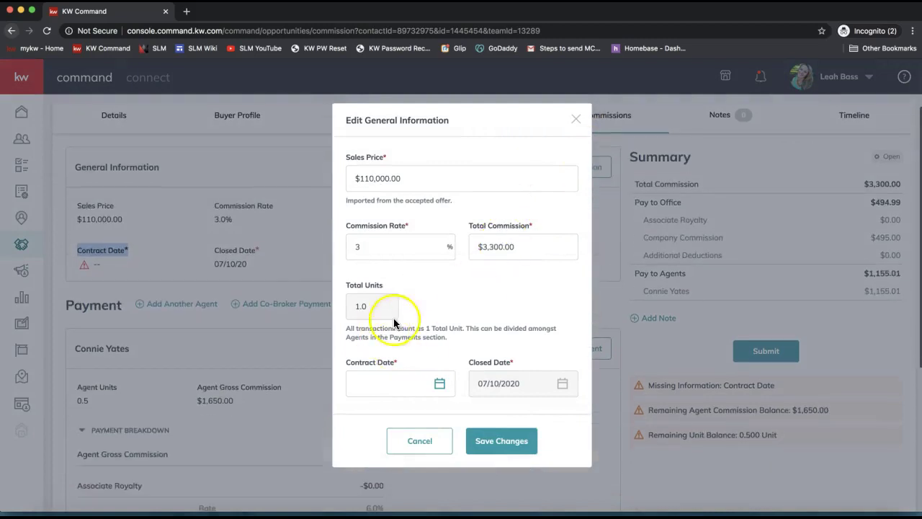
left_click(439, 383)
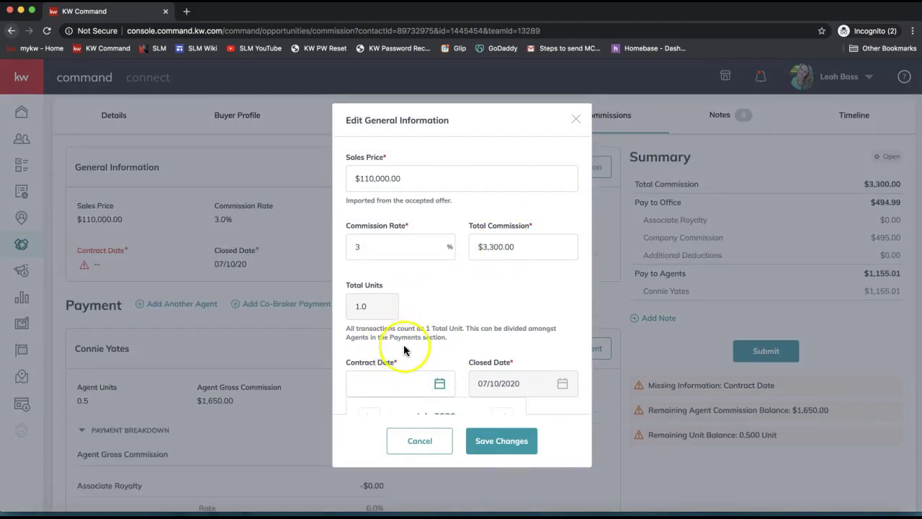
scroll(403, 351, "down", 2)
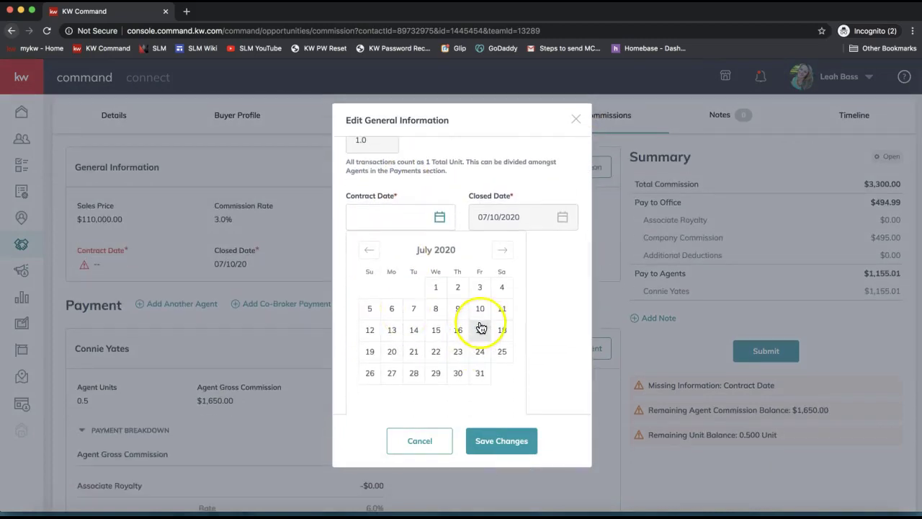
left_click(458, 287)
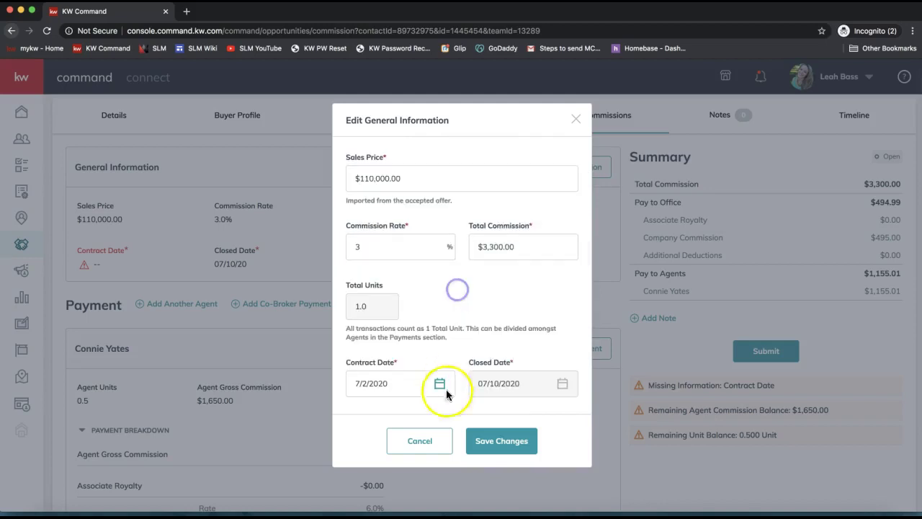
left_click(502, 451)
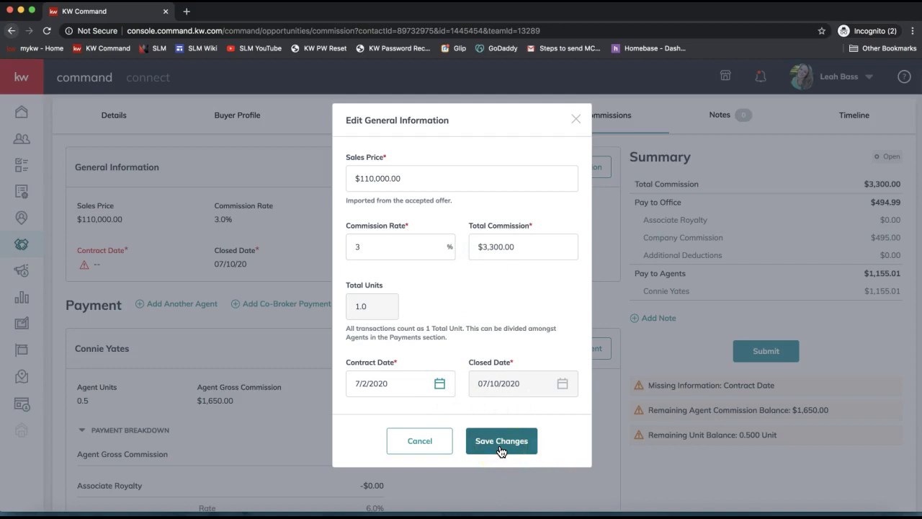
left_click(574, 352)
scroll(575, 351, "up", 2)
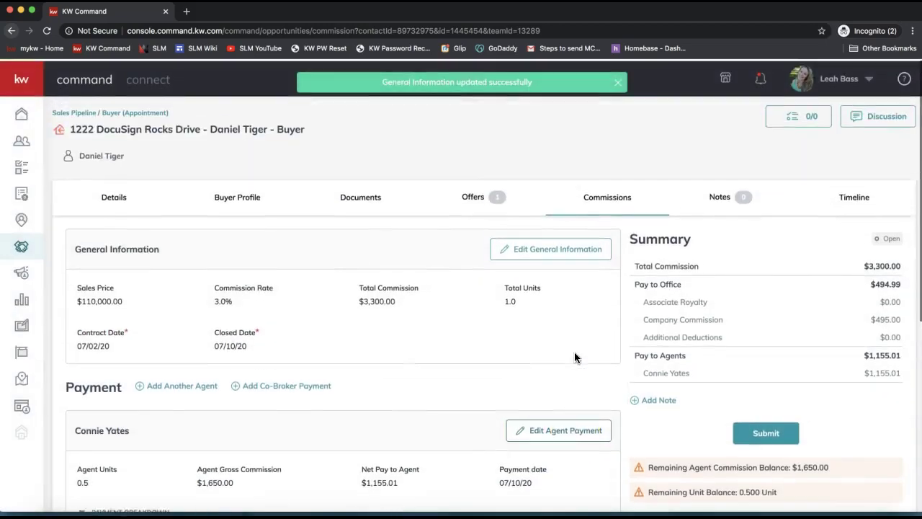
Check the saved Contract Date and review the agent's payment breakdown in the Payment section.
left_click_drag(115, 344, 181, 370)
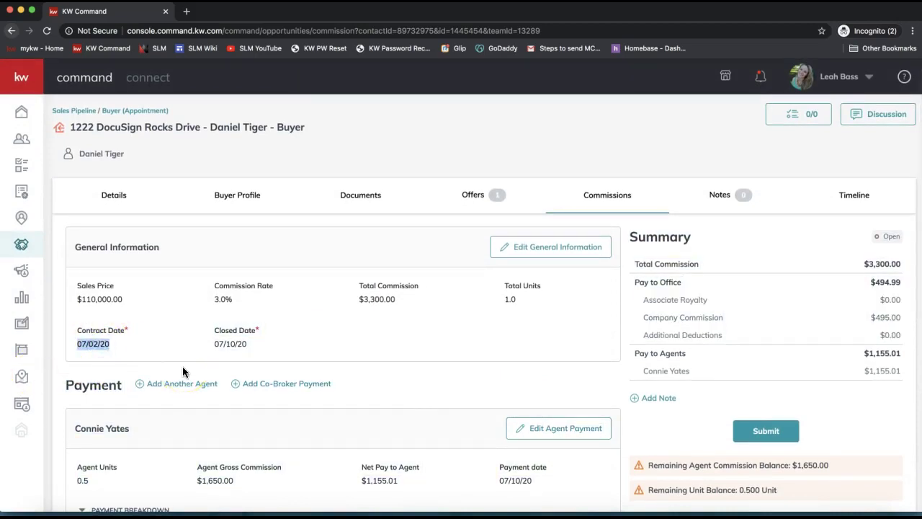
scroll(314, 315, "down", 1)
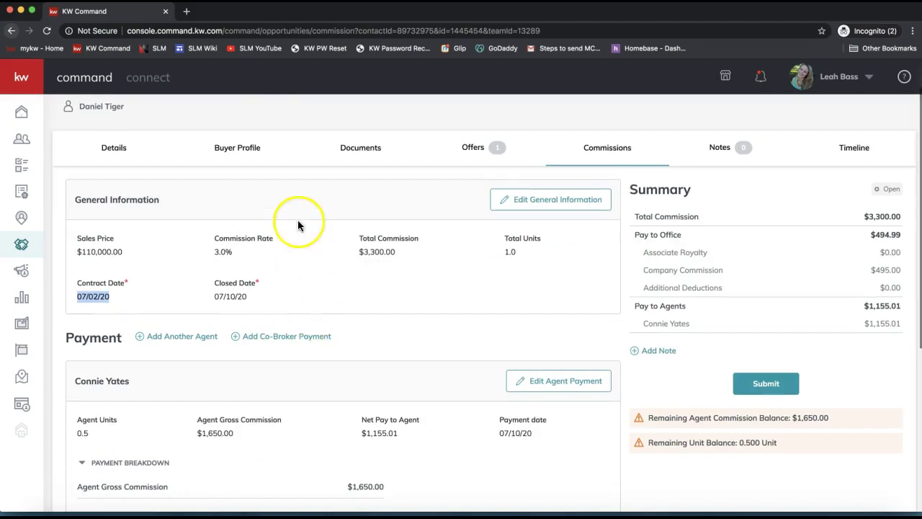
scroll(298, 225, "down", 3)
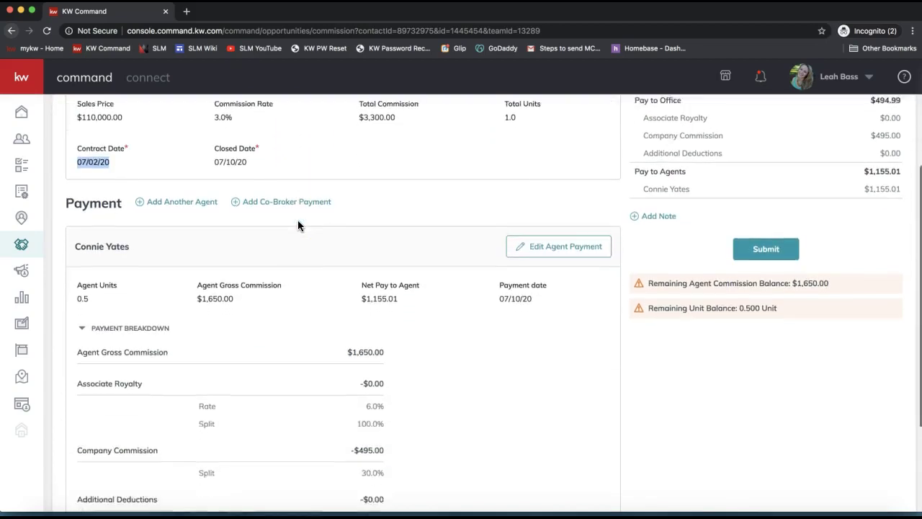
Review the listed agent's details in the Payment section and open that agent's payment for editing.
scroll(405, 195, "down", 1)
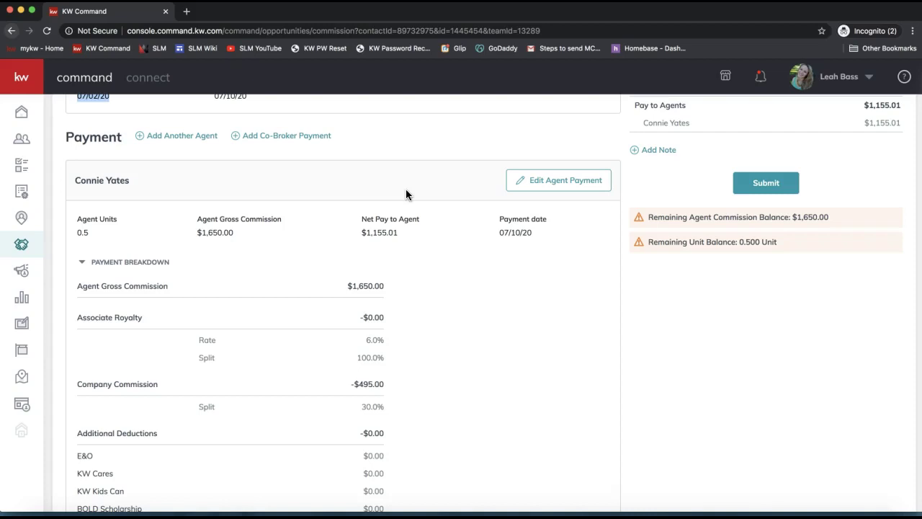
left_click_drag(70, 137, 107, 160)
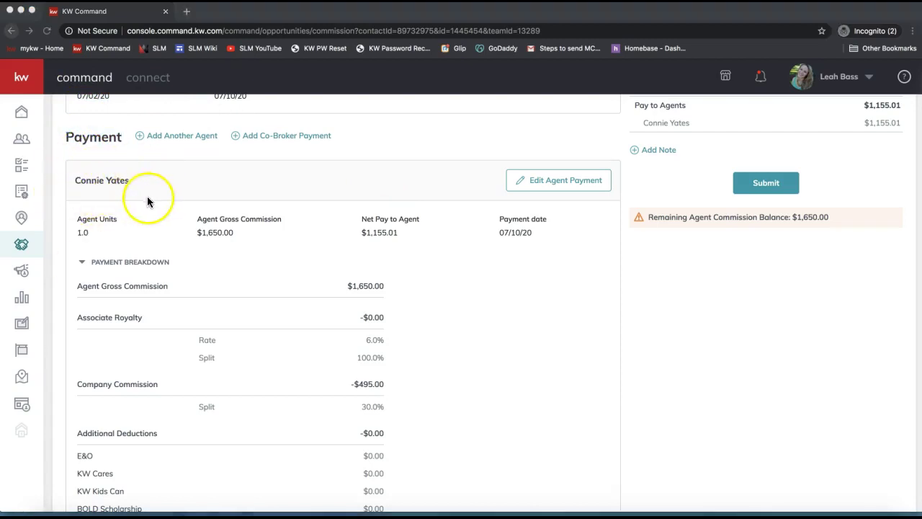
double_click(112, 182)
left_click(112, 182)
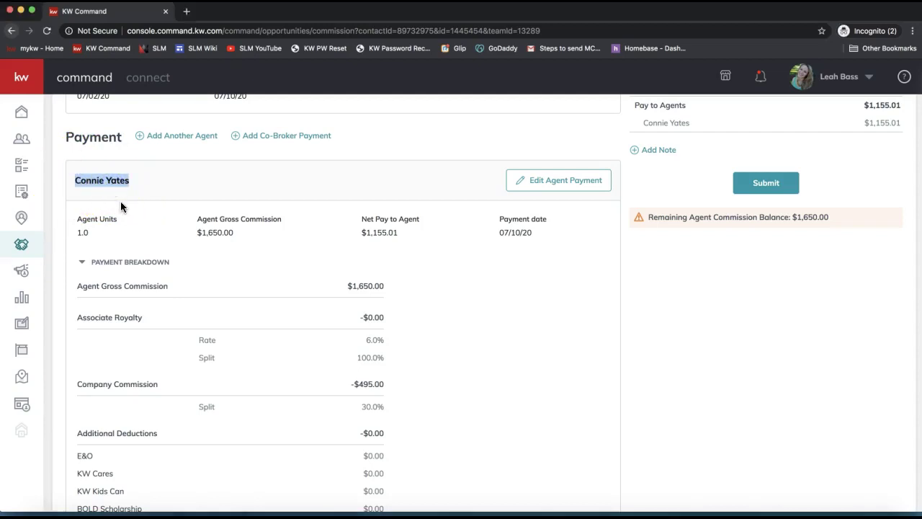
left_click(90, 233)
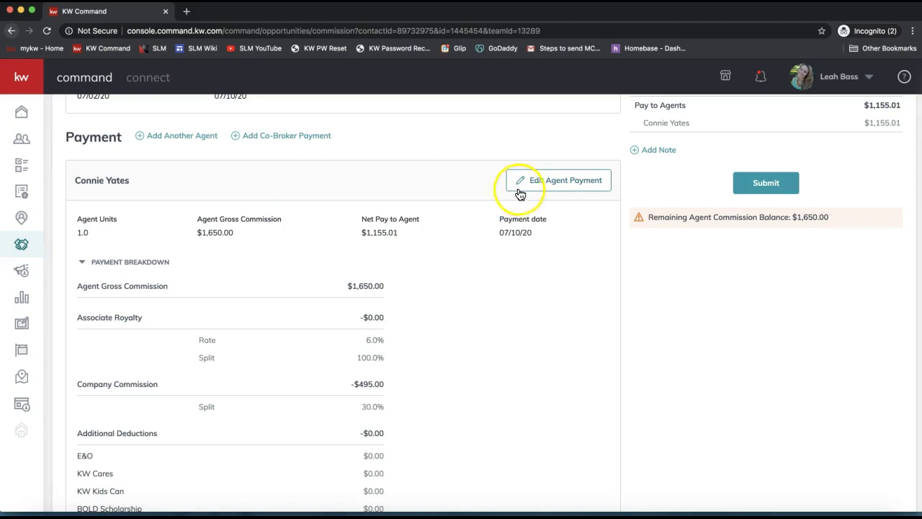
left_click(575, 182)
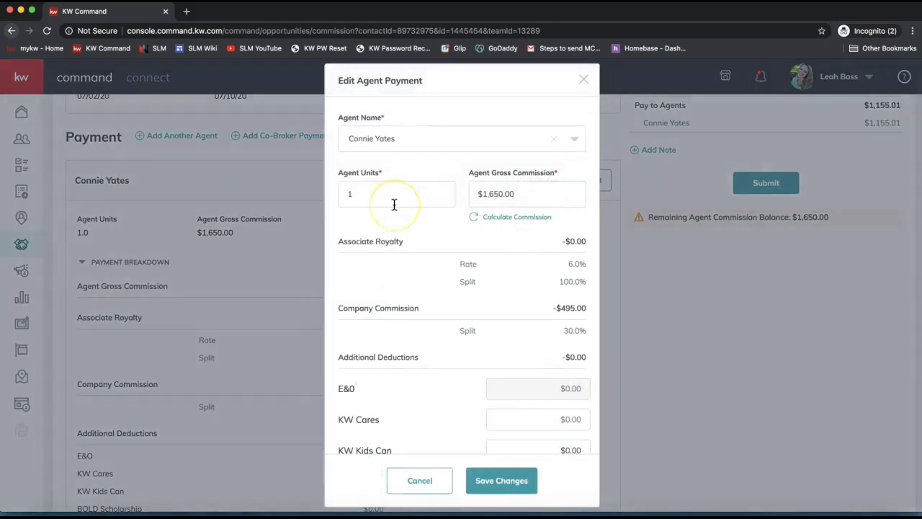
left_click_drag(385, 195, 337, 186)
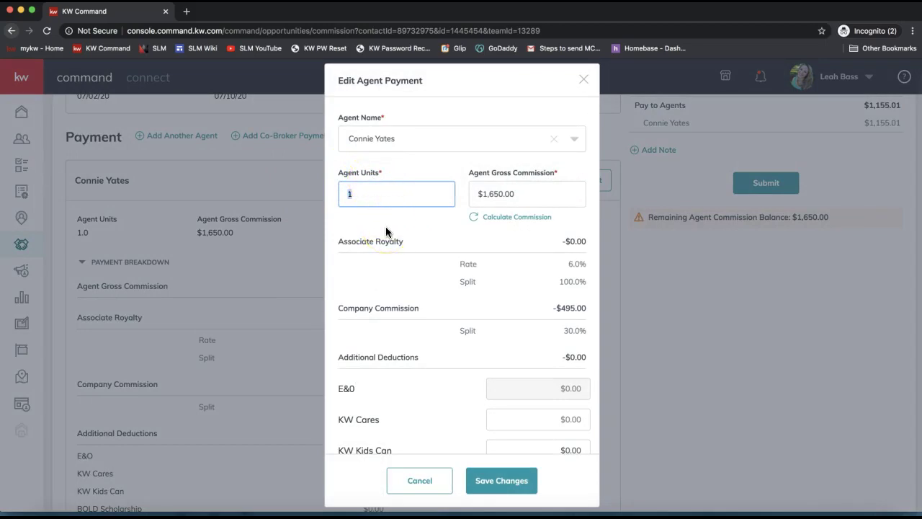
double_click(371, 174)
Set the agent's units to .5 and recalculate the agent gross commission.
left_click(366, 197)
double_click(364, 196)
type(".")
type("5")
left_click(372, 205)
left_click(350, 196)
left_click(515, 215)
left_click(513, 221)
Set the agent's units to .7 and recalculate the agent gross commission.
left_click(396, 194)
key("BackSpace")
key("BackSpace")
type(".7")
left_click(524, 222)
left_click(525, 222)
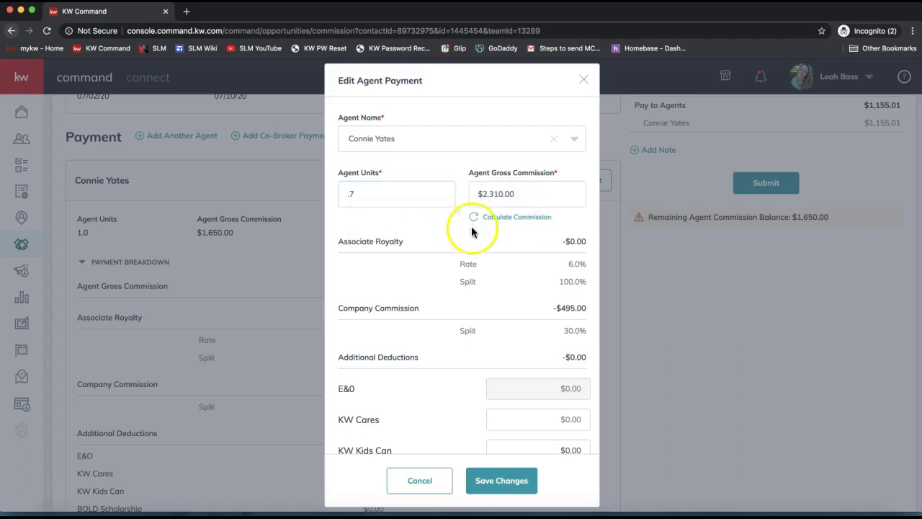
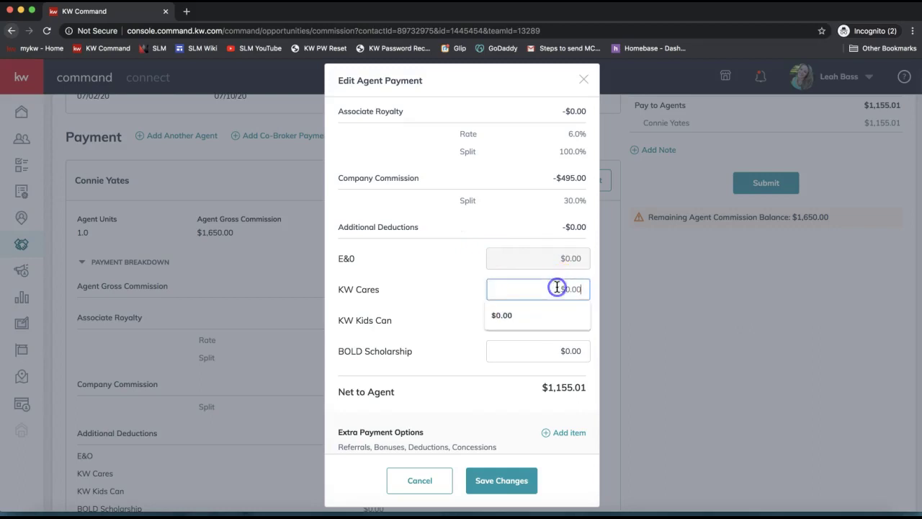
Enter a $10 KW Cares deduction for the agent and save the payment changes.
type("10")
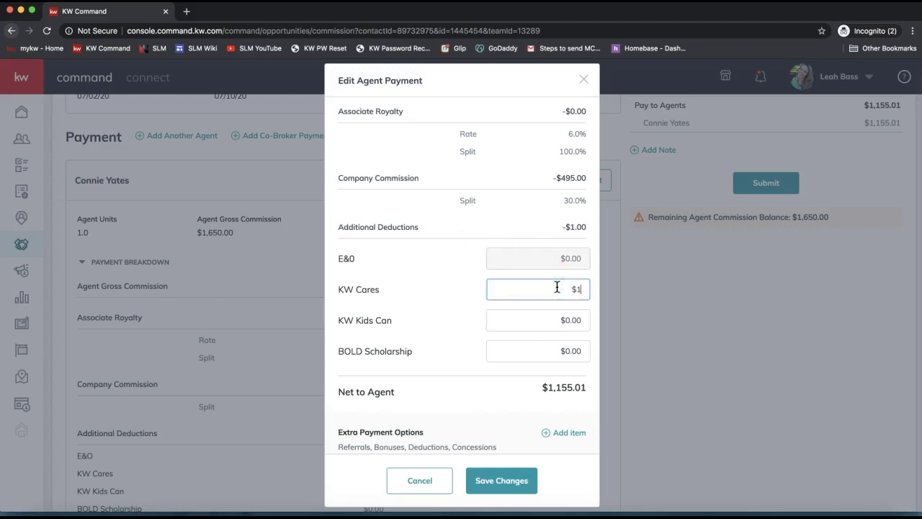
left_click(447, 327)
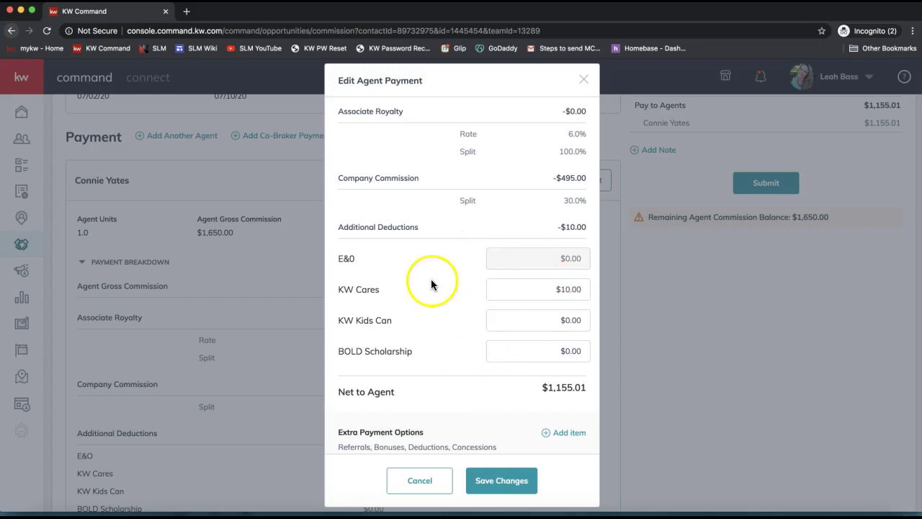
scroll(519, 353, "down", 1)
scroll(519, 353, "down", 1)
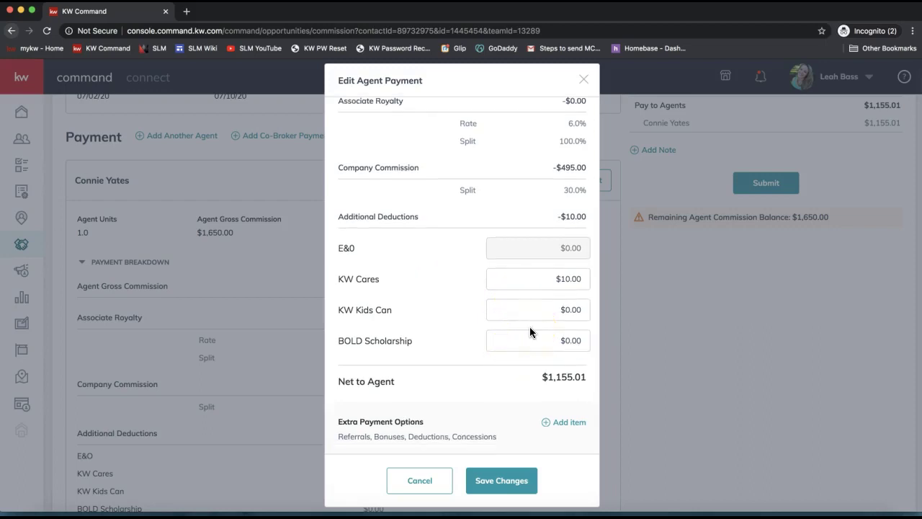
left_click(370, 278)
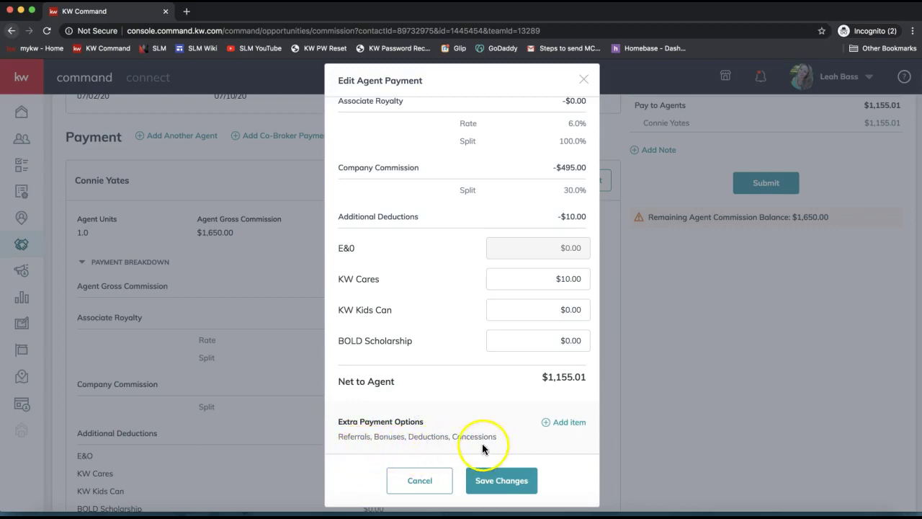
left_click(510, 481)
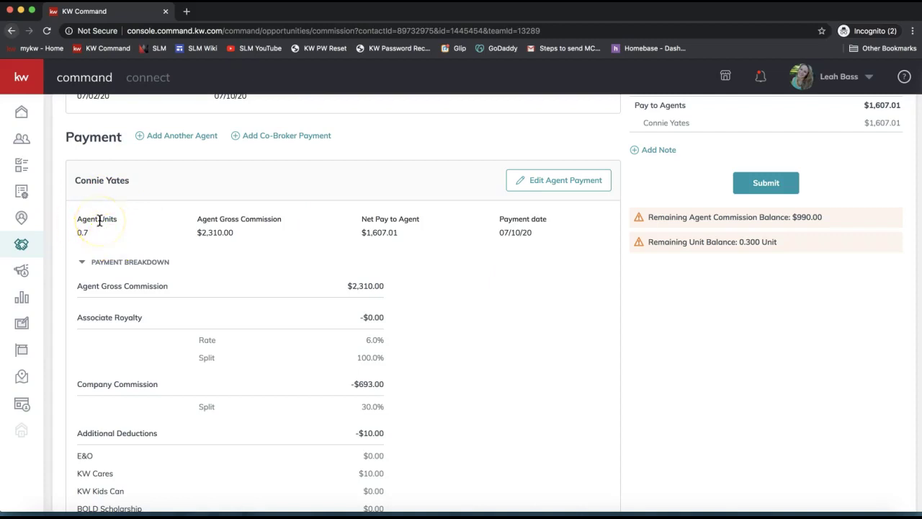
Check the first agent's saved units, then start adding another agent to the payment and select the second agent's name.
left_click_drag(97, 233, 75, 212)
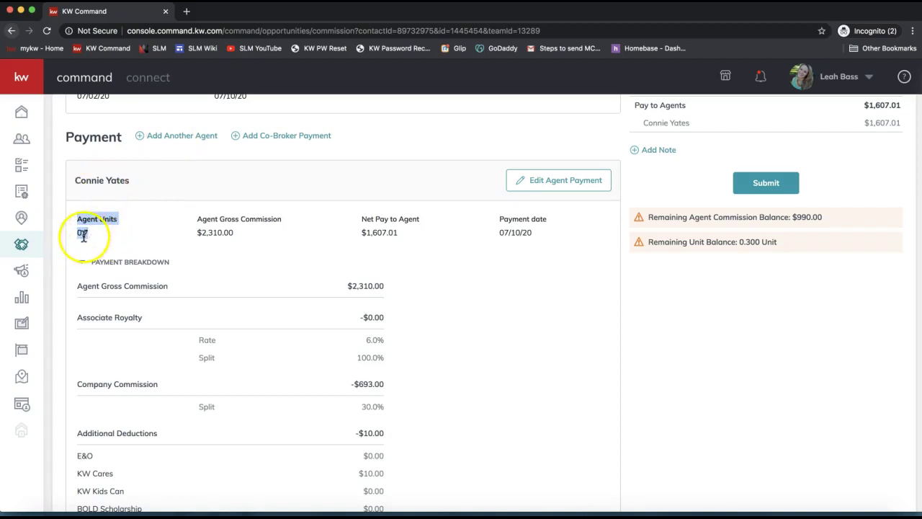
double_click(92, 181)
left_click(92, 181)
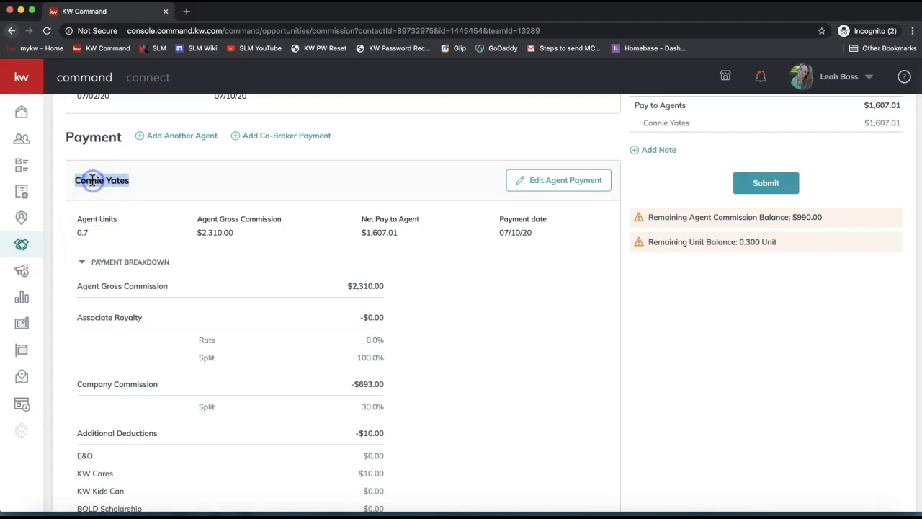
left_click(162, 142)
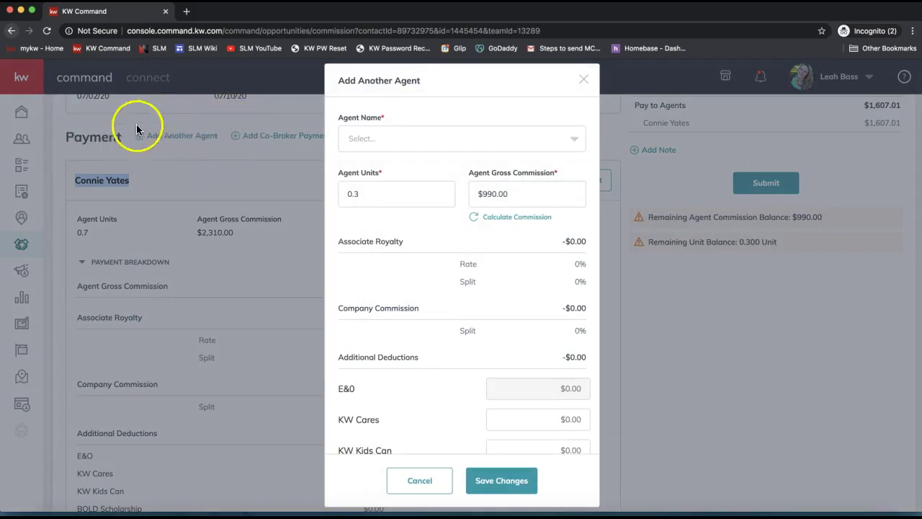
left_click(365, 138)
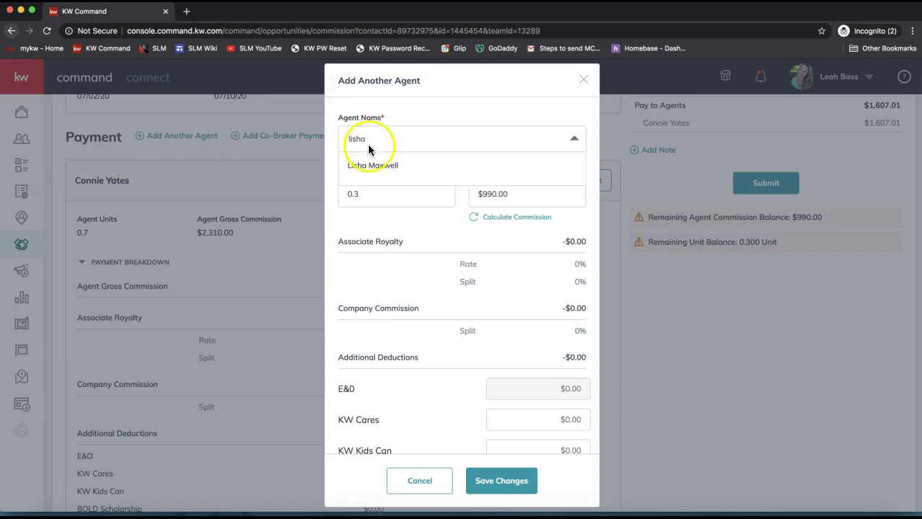
left_click(370, 166)
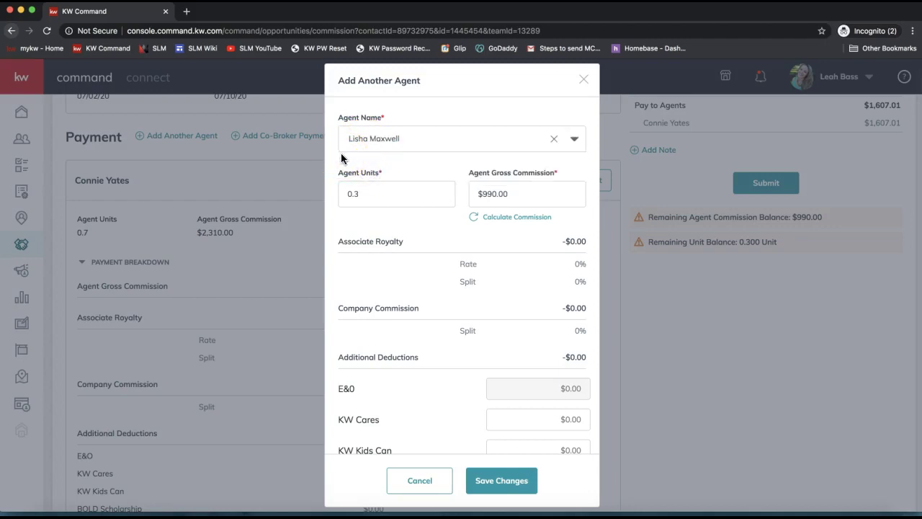
left_click(362, 144)
Keep the second agent's units at 0.3 and calculate the agent gross commission.
left_click(369, 200)
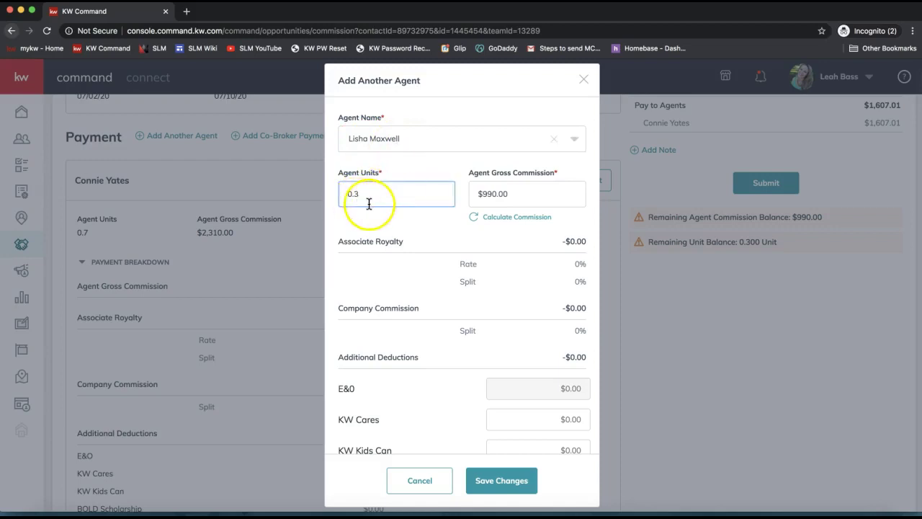
left_click(360, 194)
left_click(365, 193)
left_click_drag(365, 193, 319, 195)
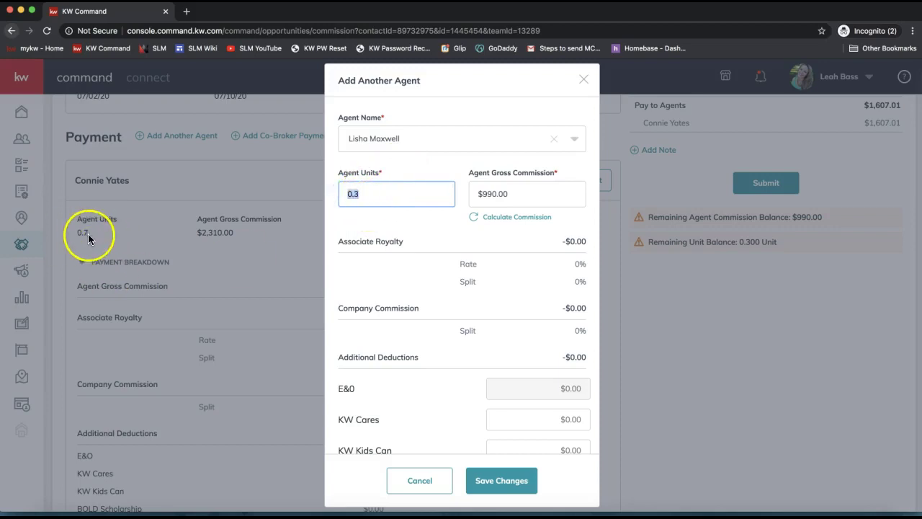
left_click(373, 195)
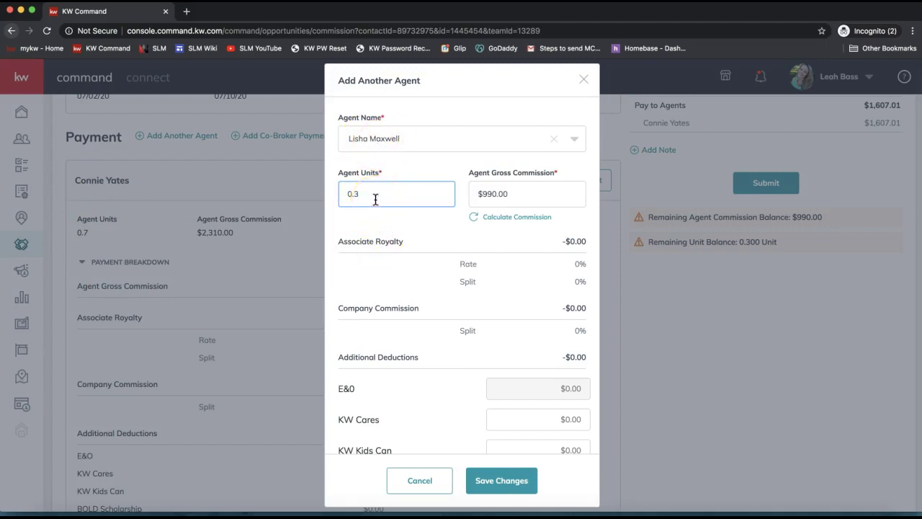
left_click(506, 216)
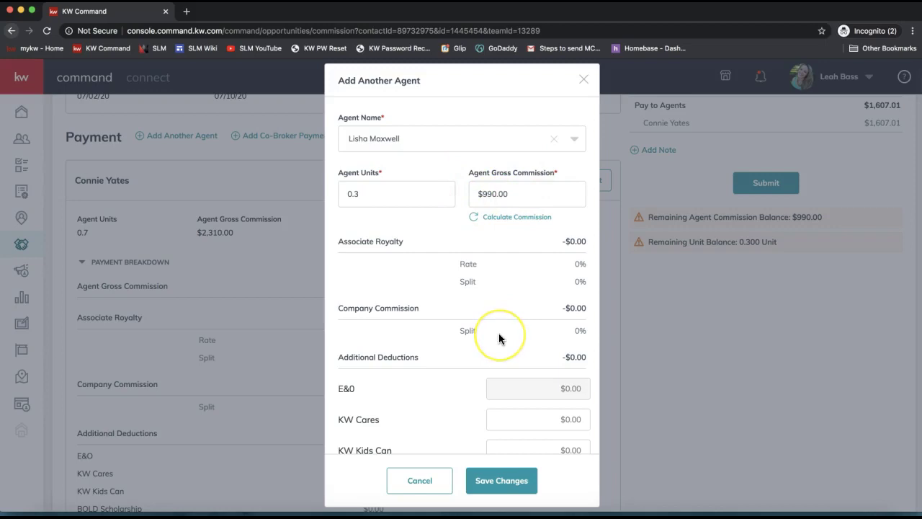
Review the second agent's deductions and save the new agent payment without entering any.
scroll(499, 333, "down", 1)
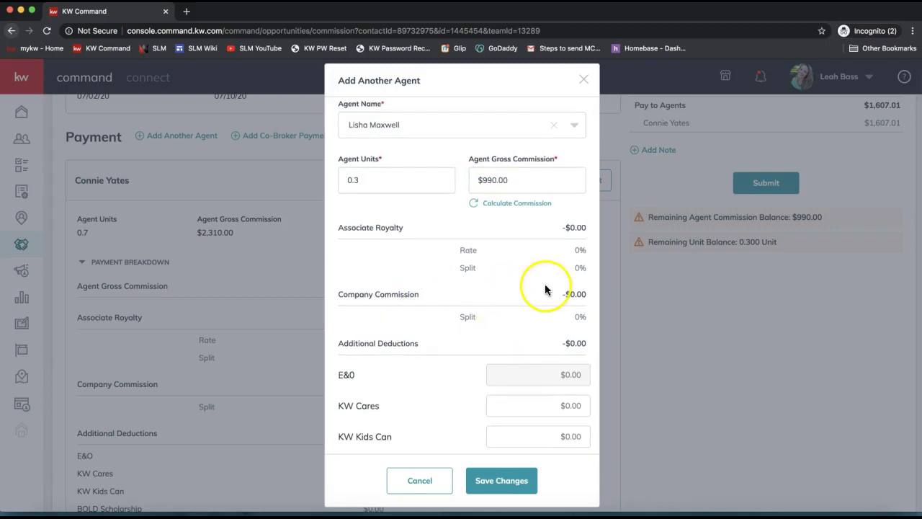
scroll(541, 312, "down", 2)
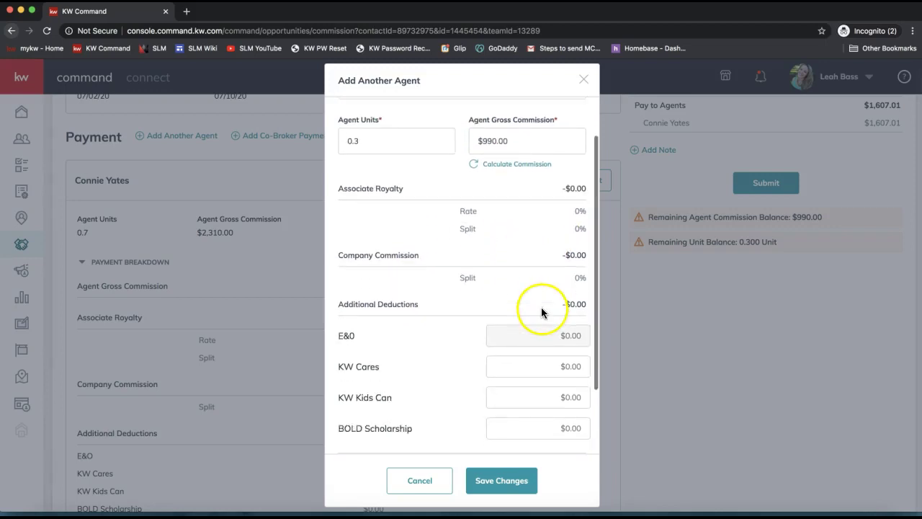
scroll(529, 237, "down", 4)
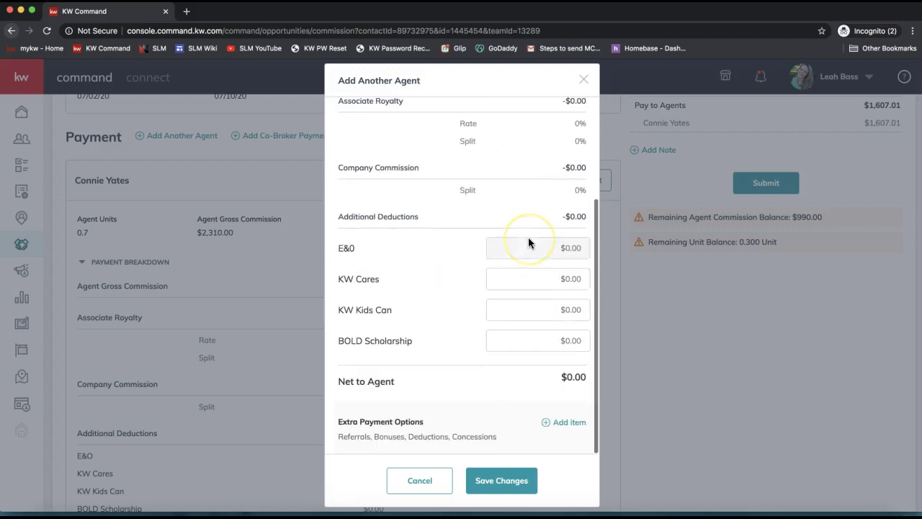
left_click(534, 281)
left_click(485, 380)
left_click(503, 482)
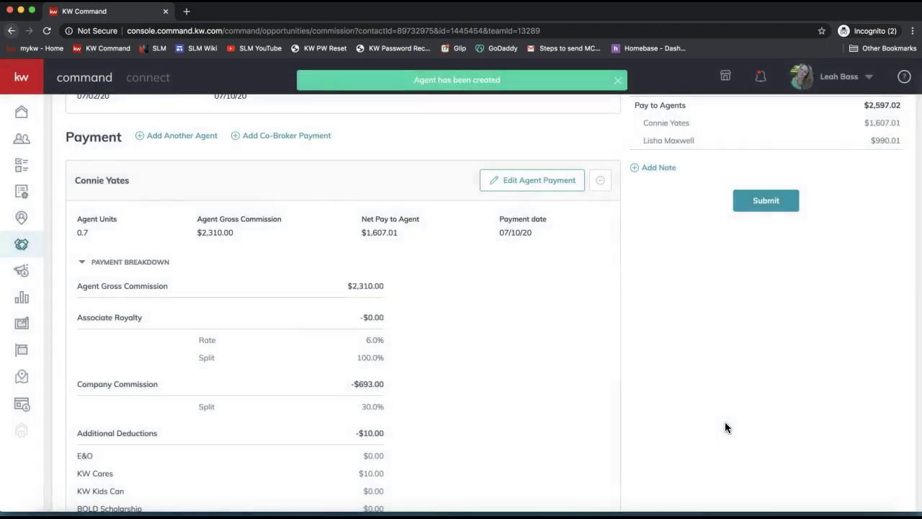
Review the second agent's payment breakdown and compare both agents' amounts in the commission Summary.
scroll(725, 424, "down", 3)
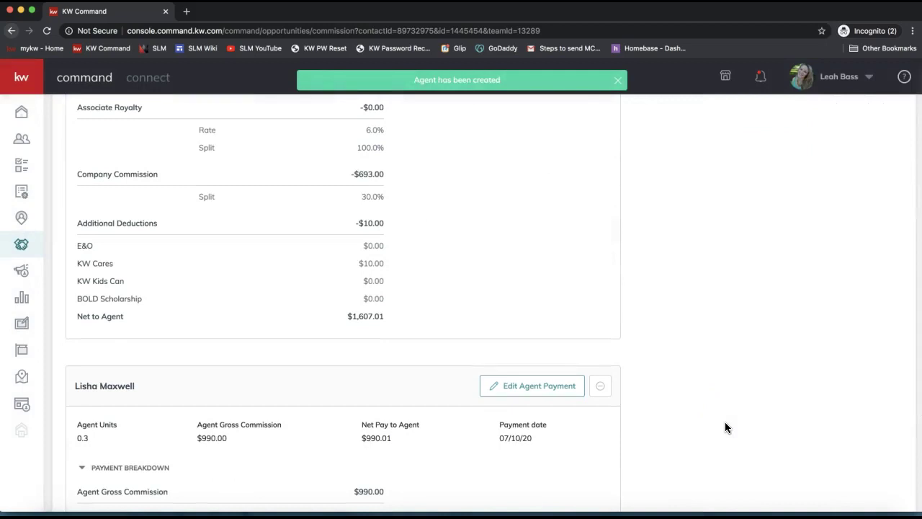
scroll(725, 427, "down", 1)
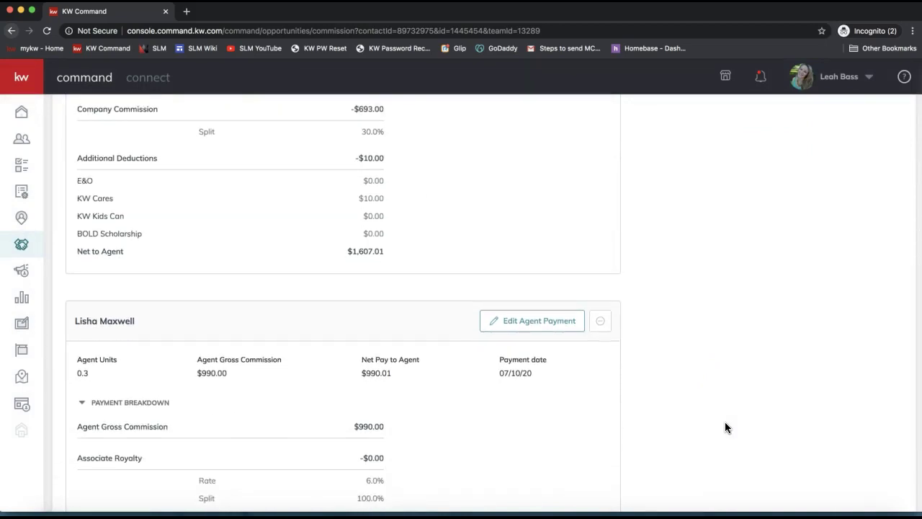
scroll(725, 427, "up", 7)
scroll(725, 427, "up", 2)
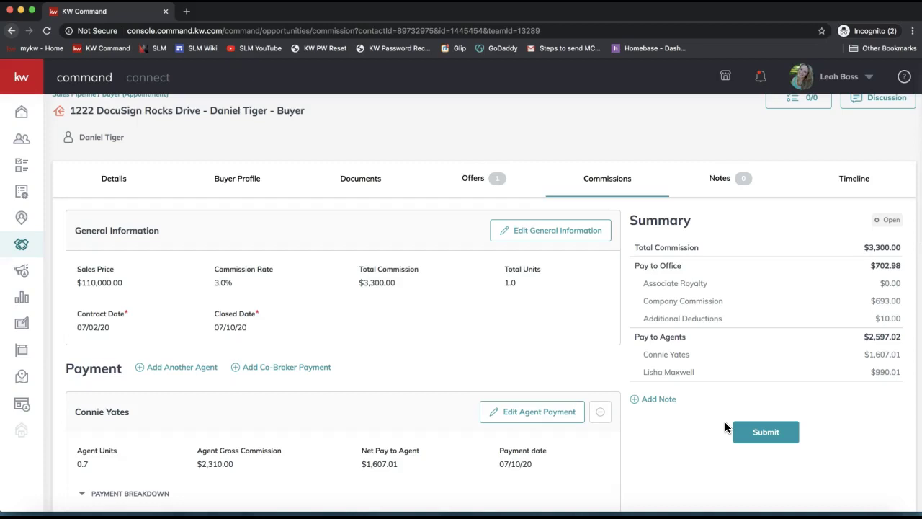
scroll(110, 429, "down", 1)
scroll(111, 433, "down", 10)
triple_click(102, 247)
left_click(248, 303)
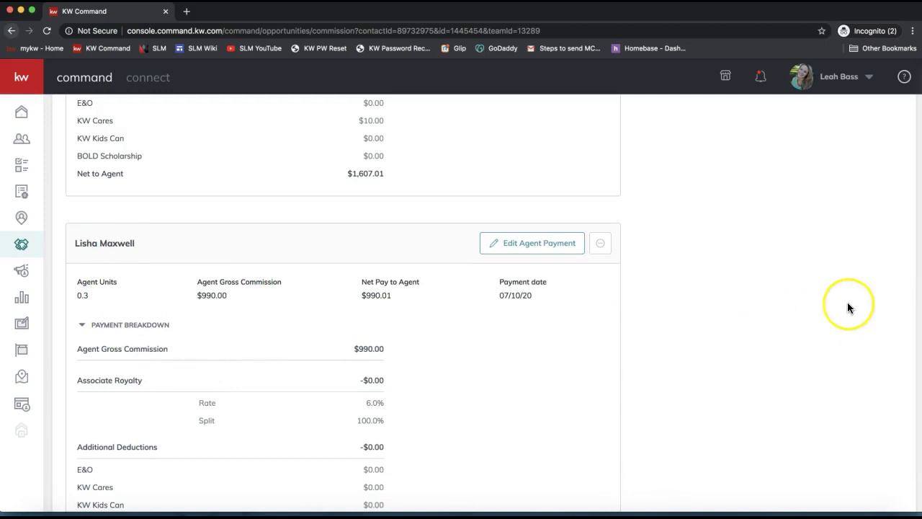
scroll(847, 308, "up", 10)
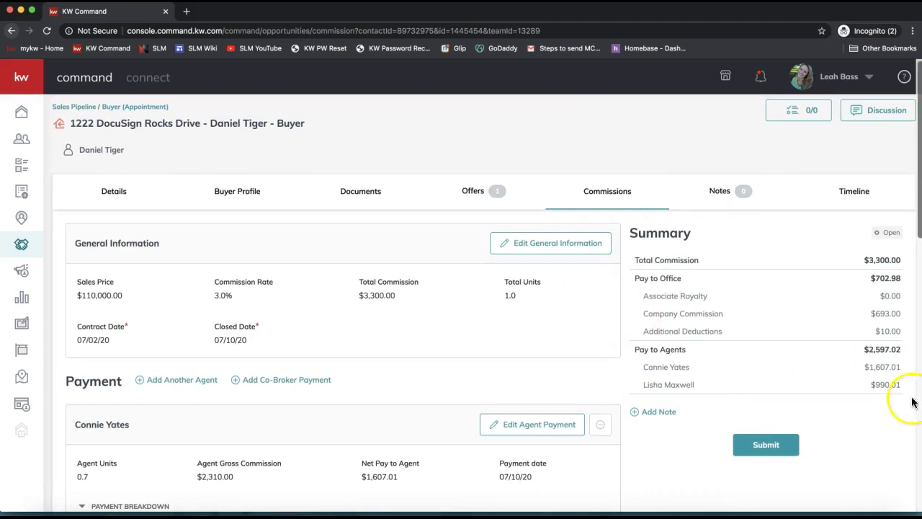
double_click(885, 367)
double_click(897, 385)
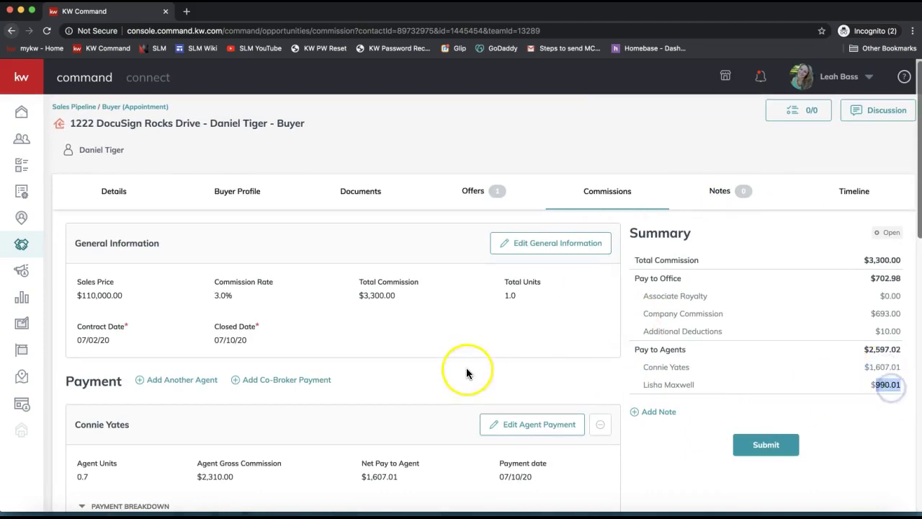
Open the form for adding a co-broker payment to the commission's Payment section.
scroll(465, 371, "down", 2)
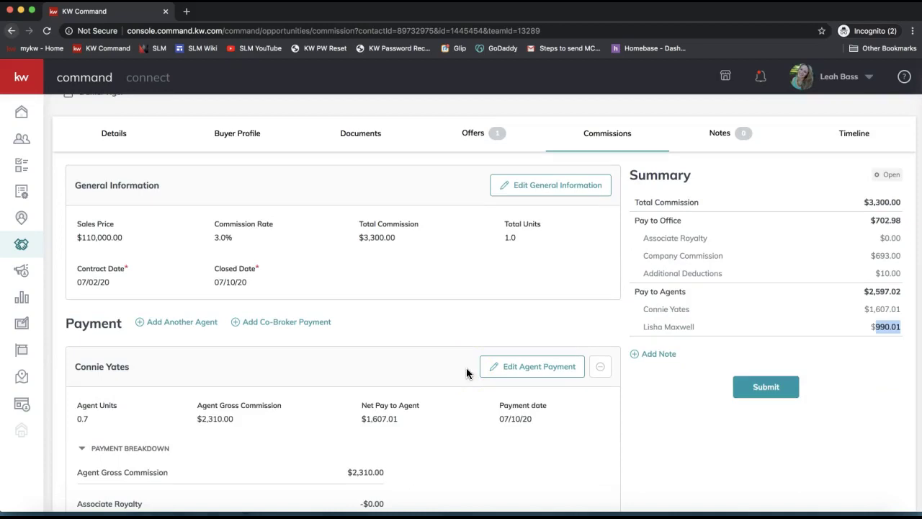
left_click(250, 328)
double_click(91, 323)
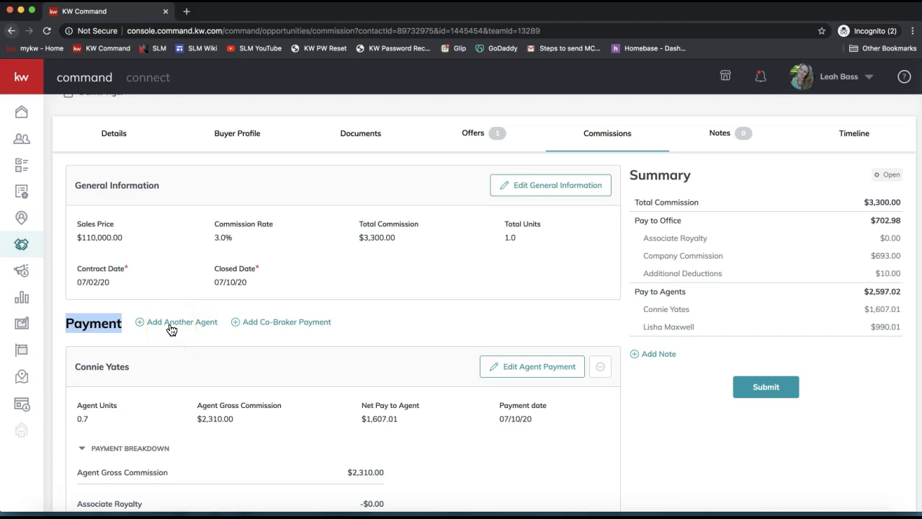
left_click(278, 325)
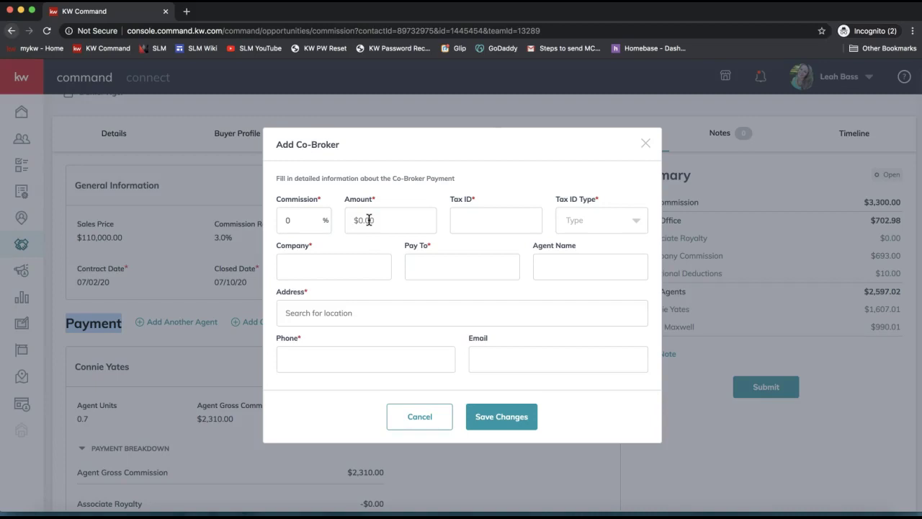
Close the co-broker payment form without entering a payment.
left_click(644, 143)
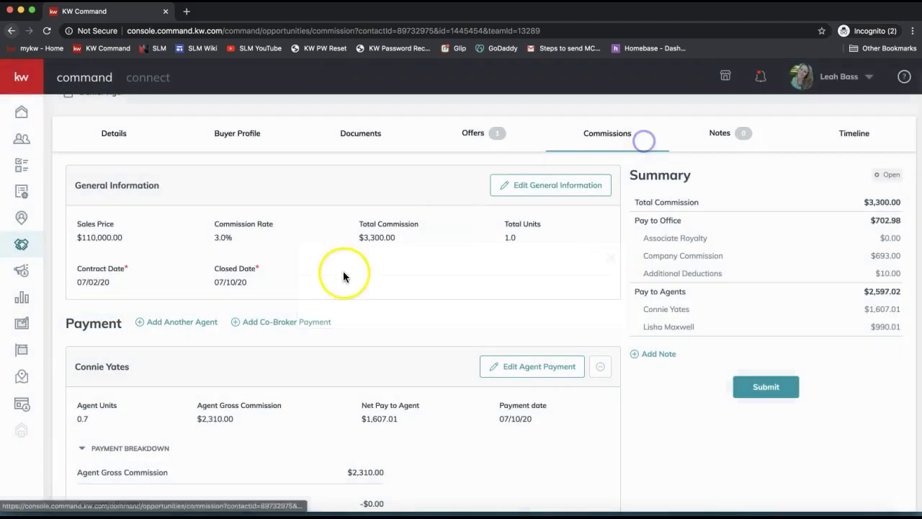
left_click(273, 334)
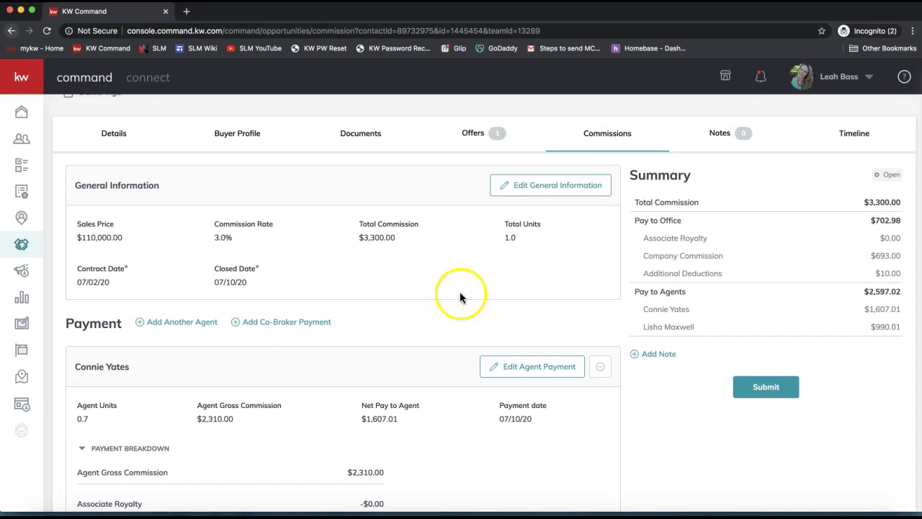
scroll(459, 295, "down", 2)
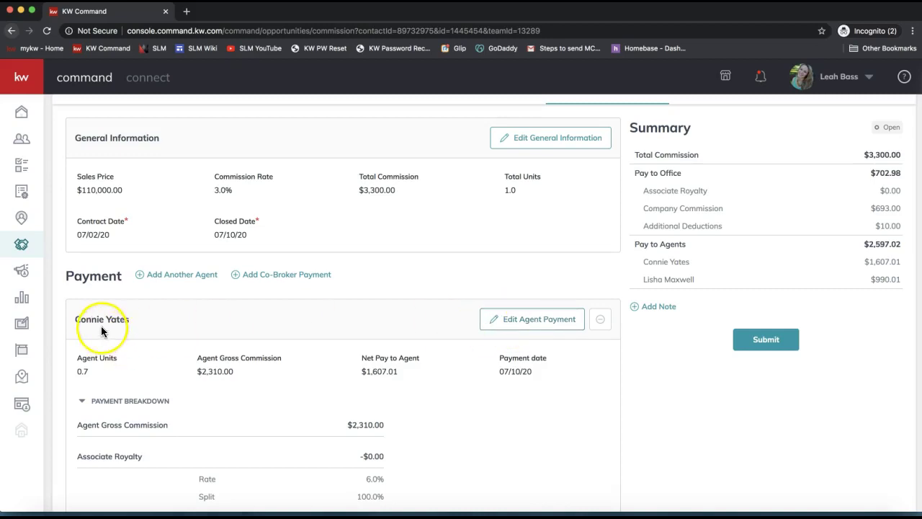
Open the first agent's payment for editing and review its units, gross commission, deductions and extra payment options.
left_click(549, 327)
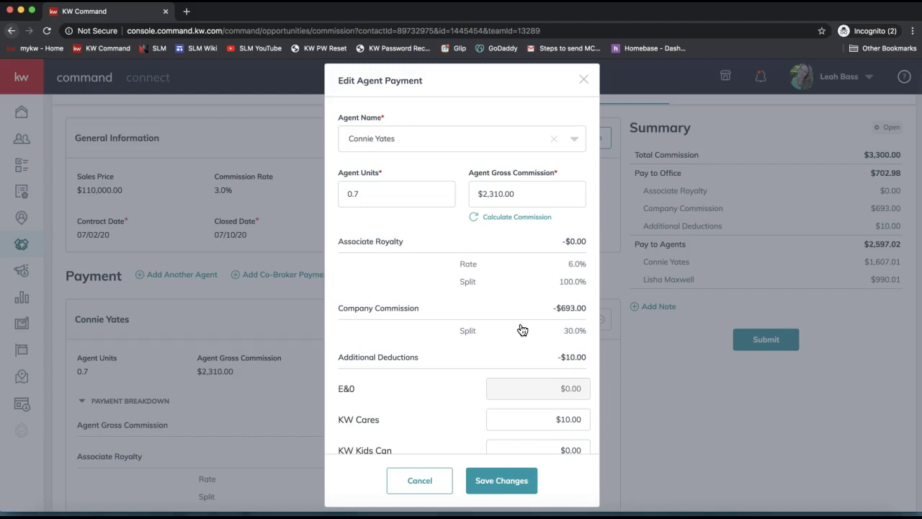
left_click(405, 191)
left_click(545, 195)
scroll(505, 395, "down", 5)
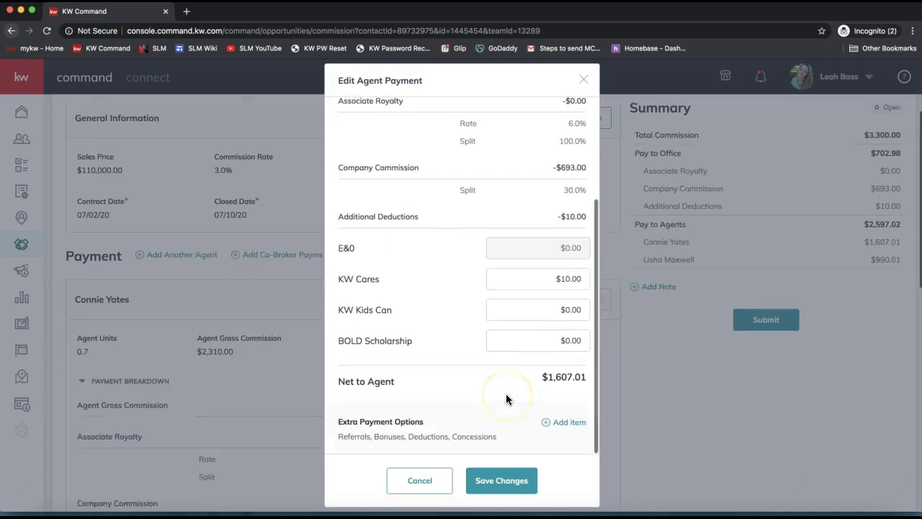
left_click_drag(497, 436, 335, 436)
Start an extra payment item for the first agent and choose Bonus as the type of additional element.
left_click(560, 428)
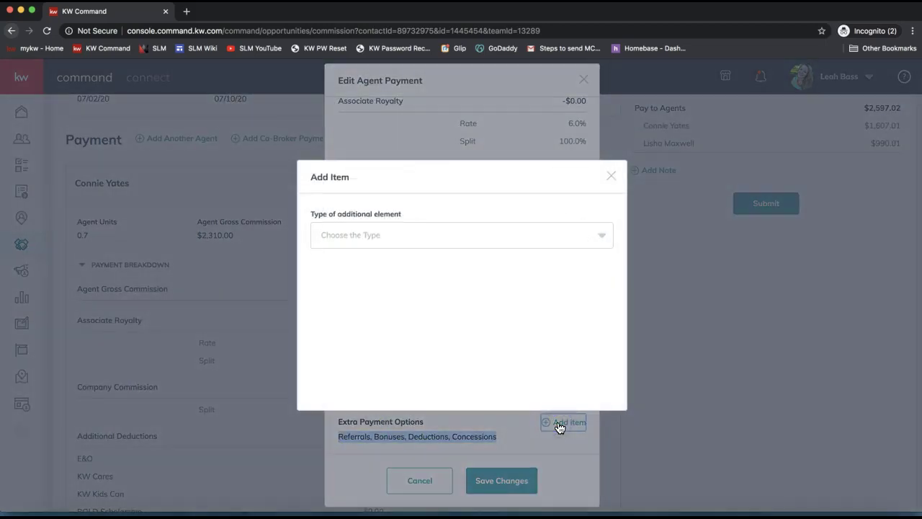
left_click(360, 295)
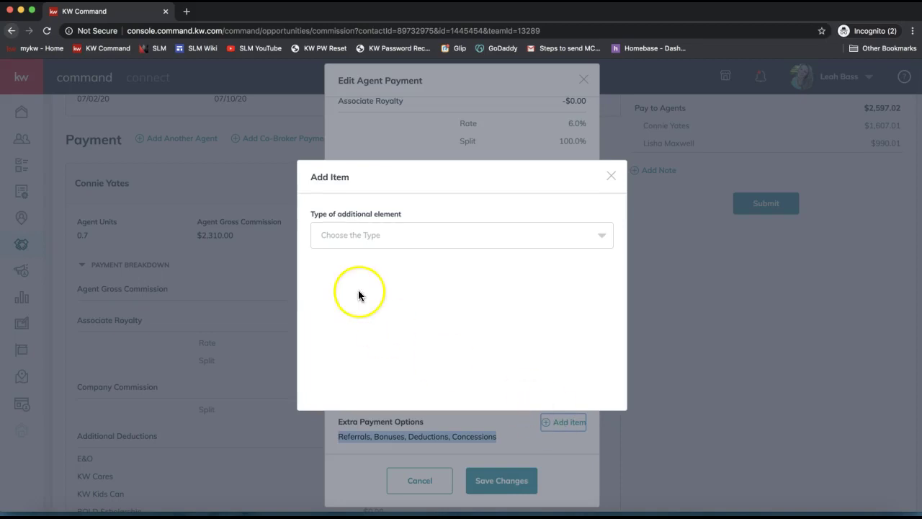
left_click(356, 236)
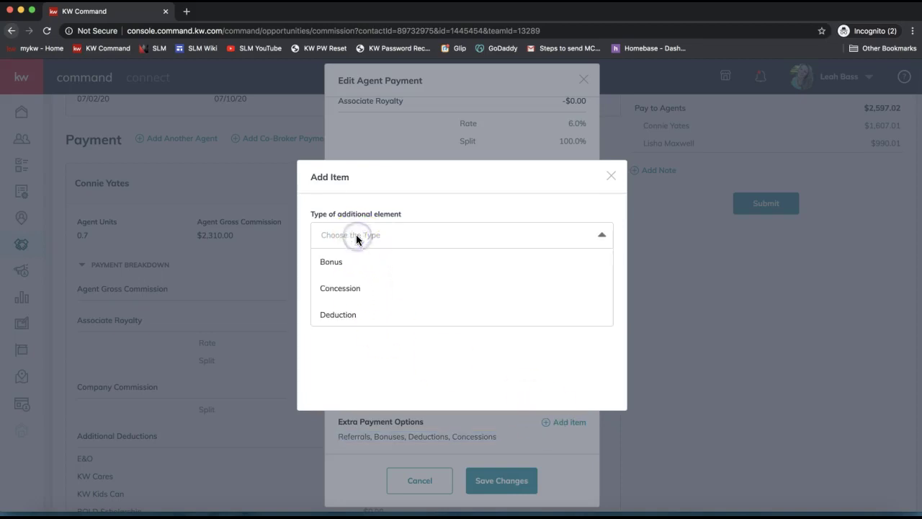
scroll(365, 273, "down", 2)
scroll(365, 273, "up", 2)
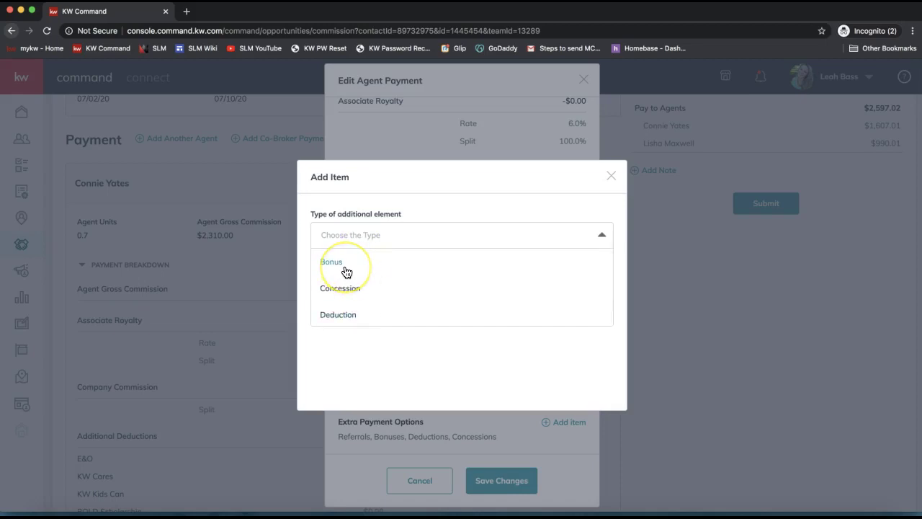
left_click(346, 268)
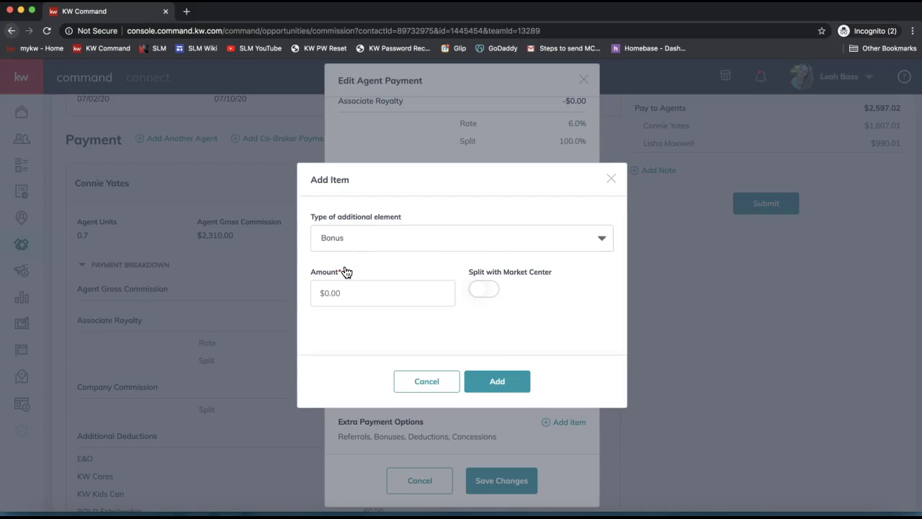
Set the bonus amount to $1,000.00, keep Split with Market Center off, and add the item.
left_click(347, 245)
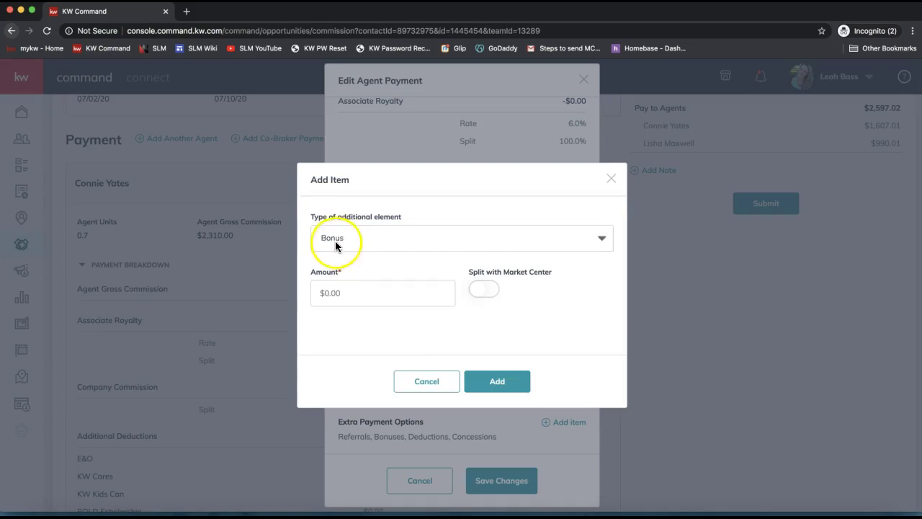
left_click(350, 291)
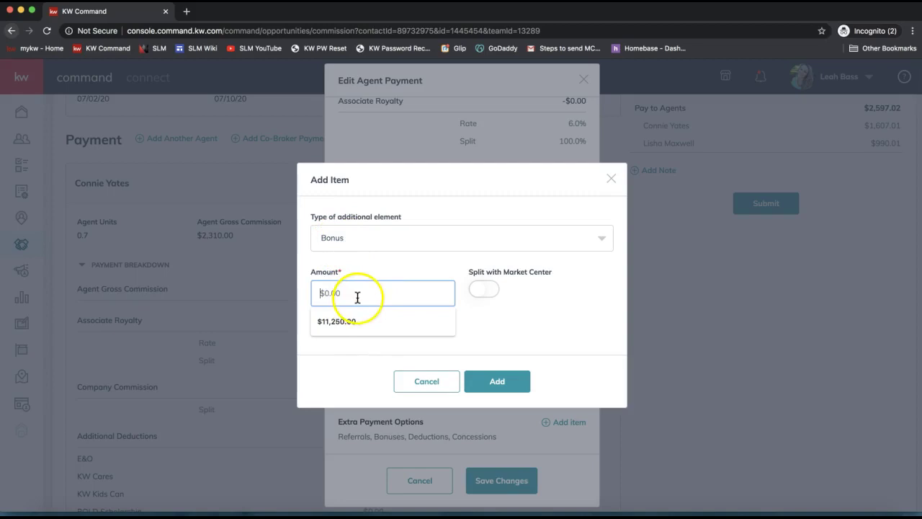
type("1000")
left_click(473, 329)
left_click(492, 292)
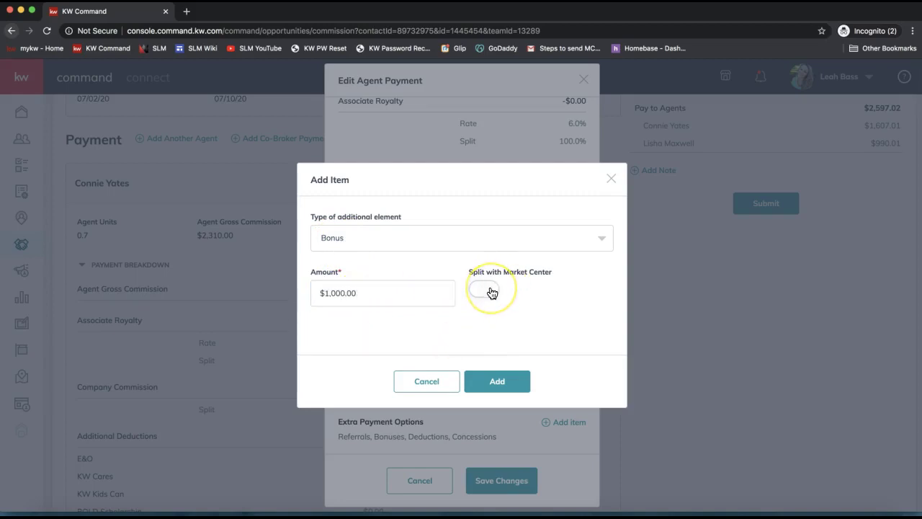
left_click(492, 292)
left_click(479, 292)
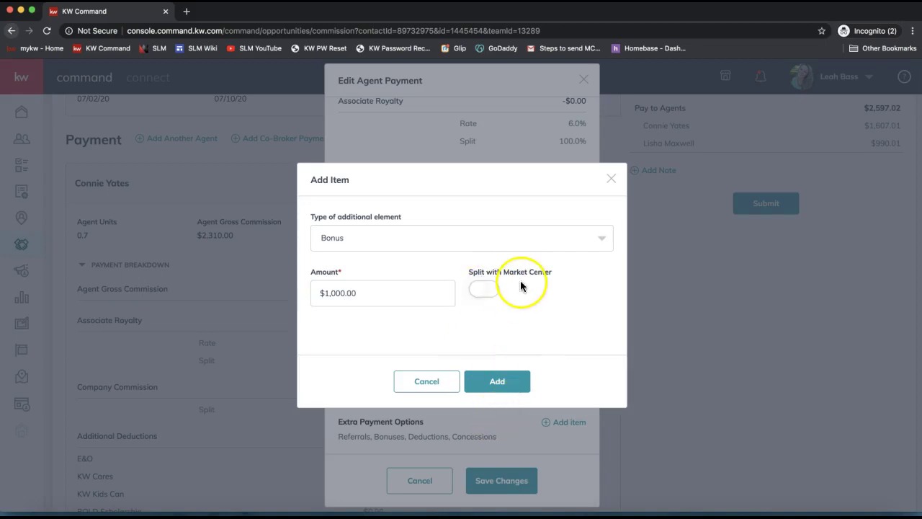
left_click(505, 382)
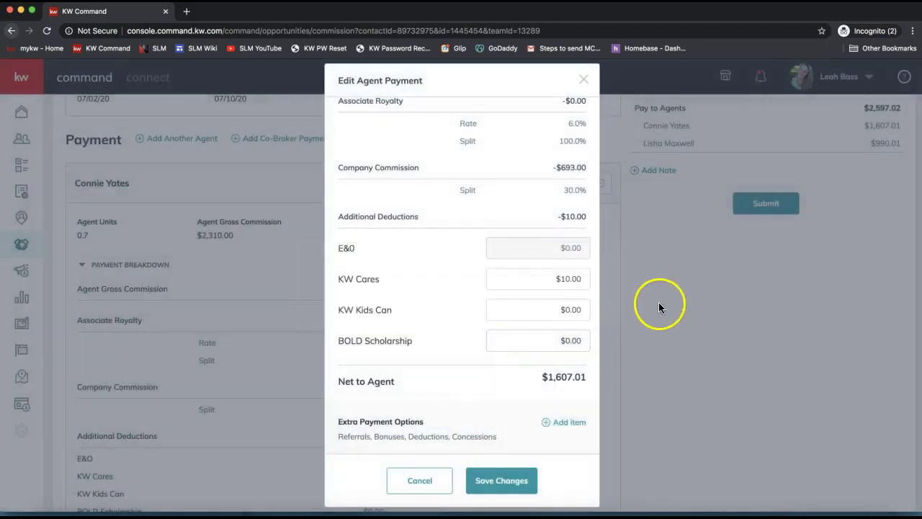
Start another extra payment item, view the fields of the Deduction type, and close it without adding anything.
scroll(422, 339, "down", 2)
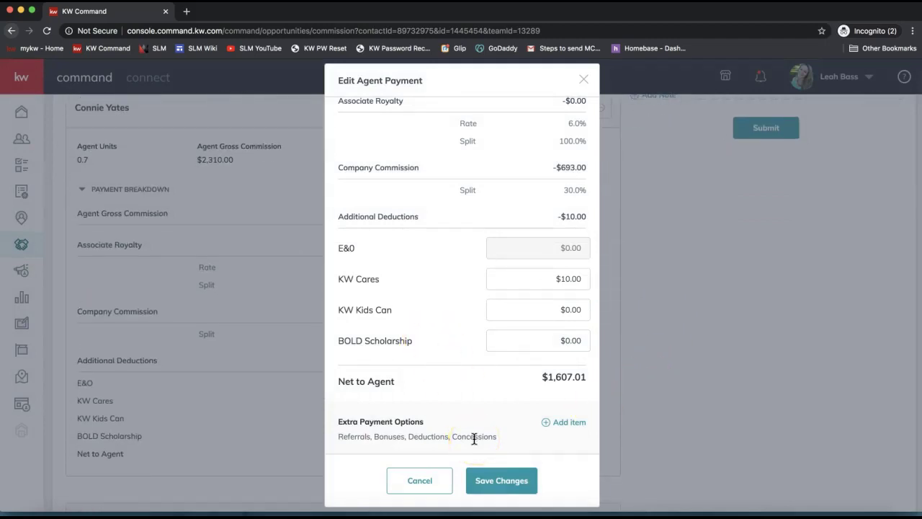
left_click(566, 425)
left_click(477, 241)
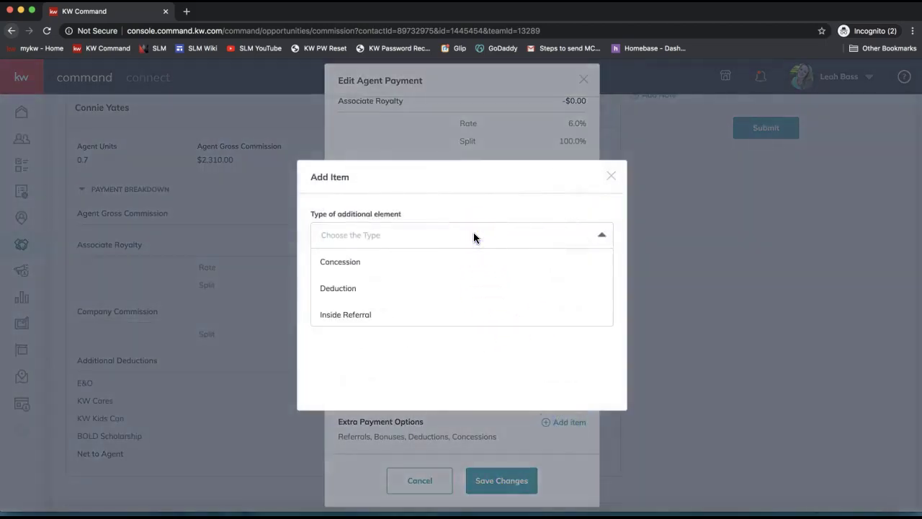
left_click(355, 296)
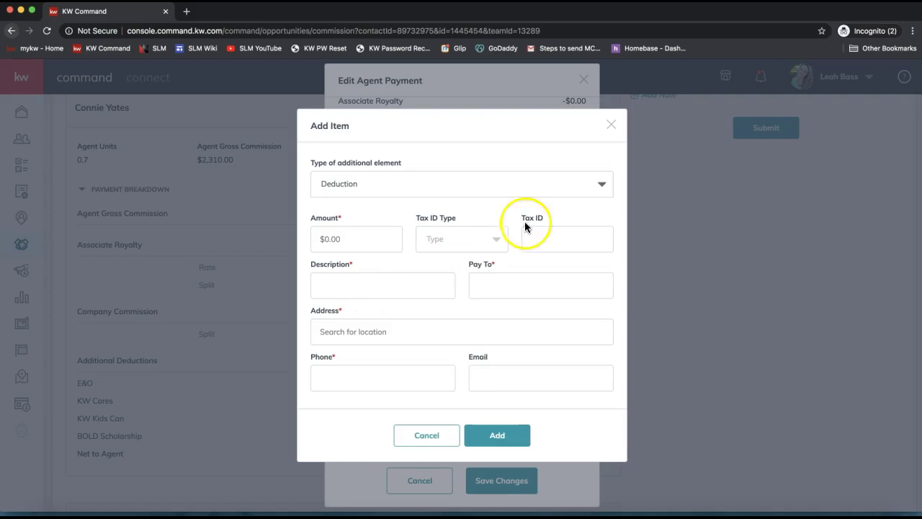
left_click(611, 125)
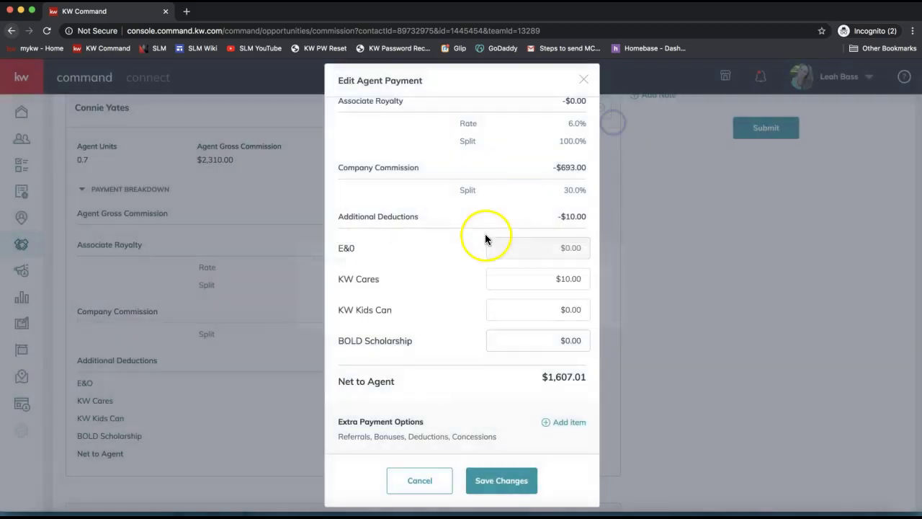
Start a new extra payment item for the first agent and choose Inside Referral as its type.
left_click(569, 423)
left_click(454, 232)
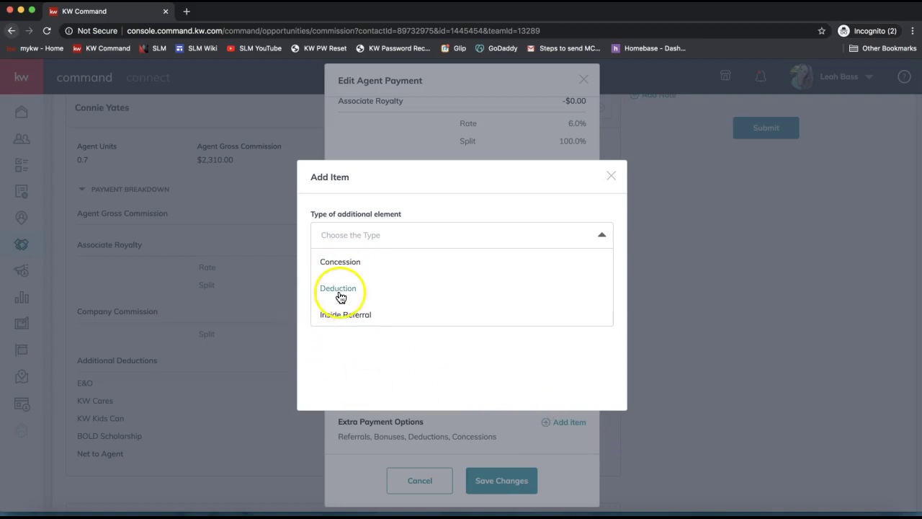
scroll(340, 296, "down", 1)
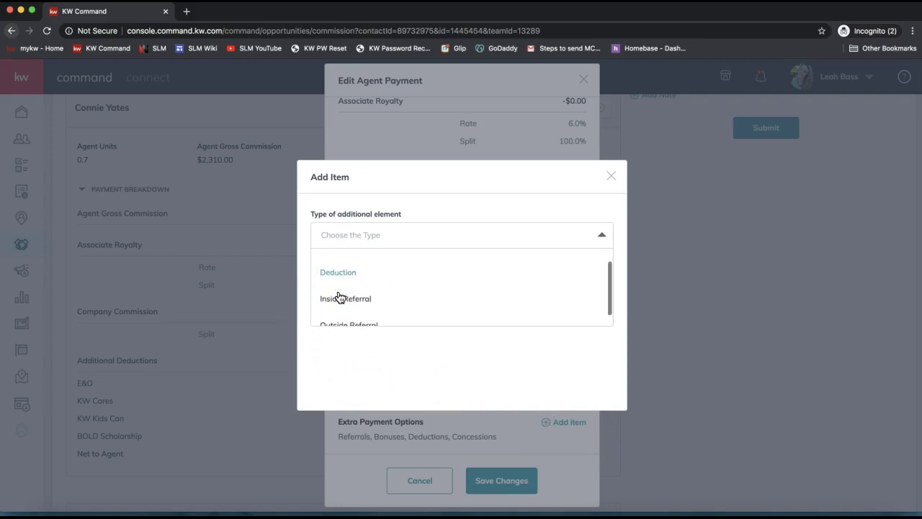
left_click(342, 309)
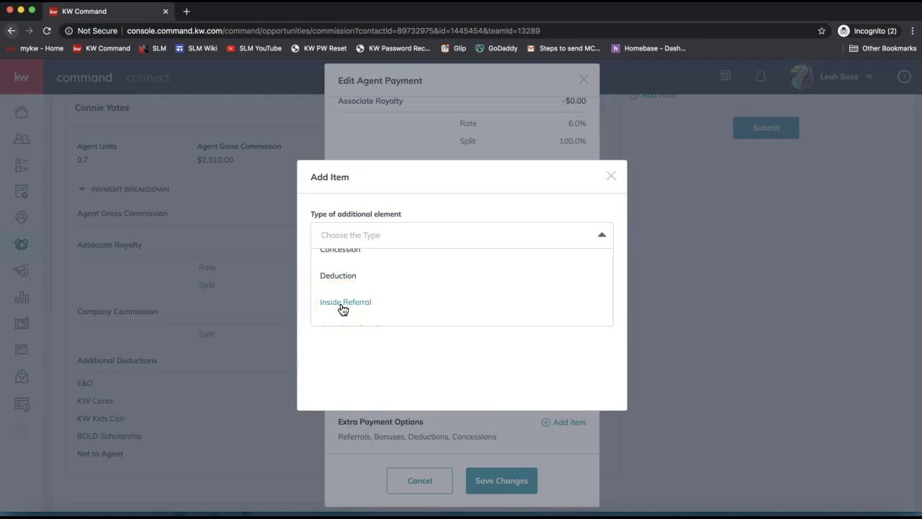
left_click(342, 308)
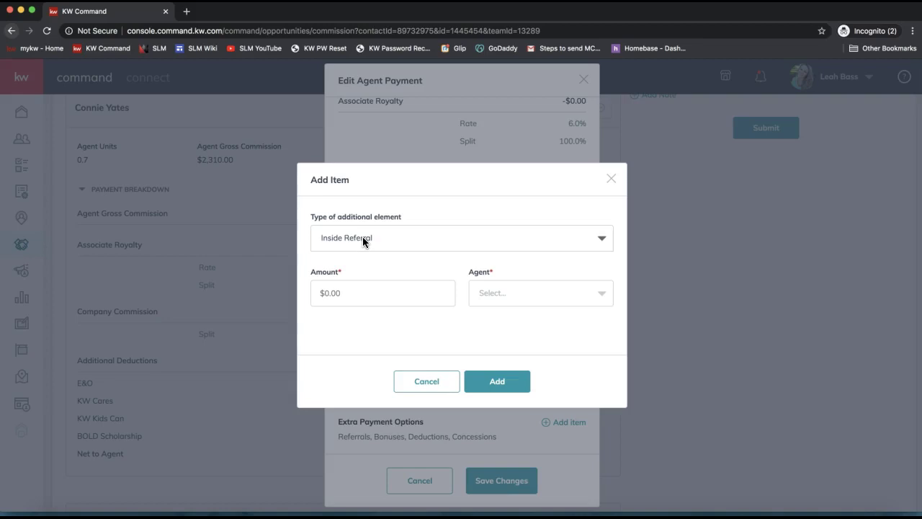
left_click_drag(247, 253, 211, 273)
Change the item's type to Outside Referral and review its Referral % and Amount fields.
left_click(360, 240)
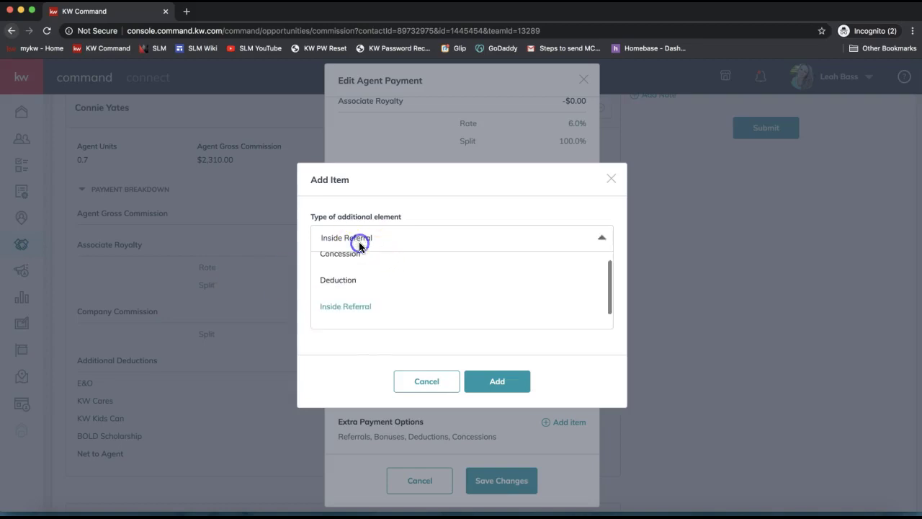
scroll(346, 310, "down", 1)
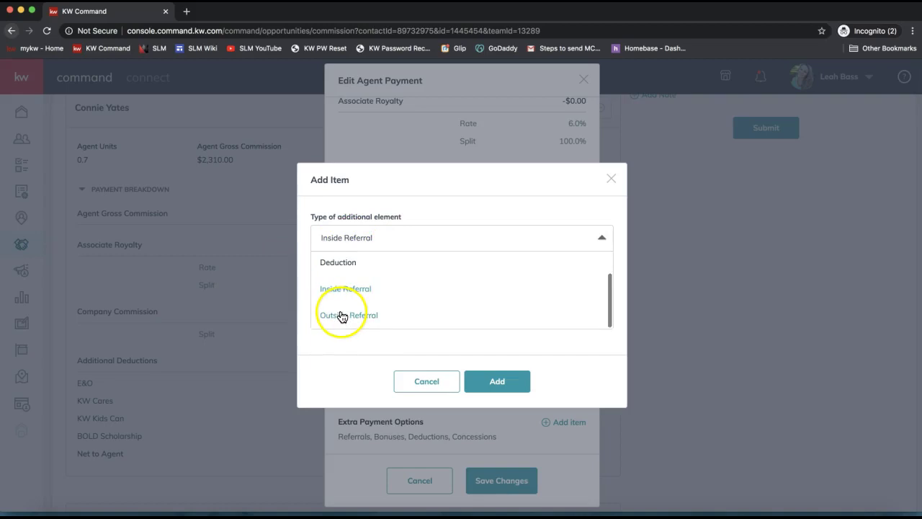
left_click(335, 317)
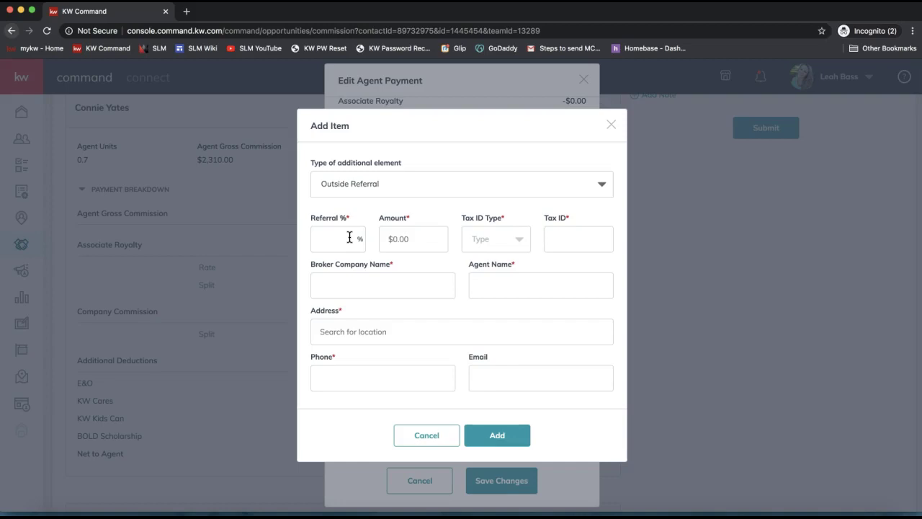
left_click(430, 244)
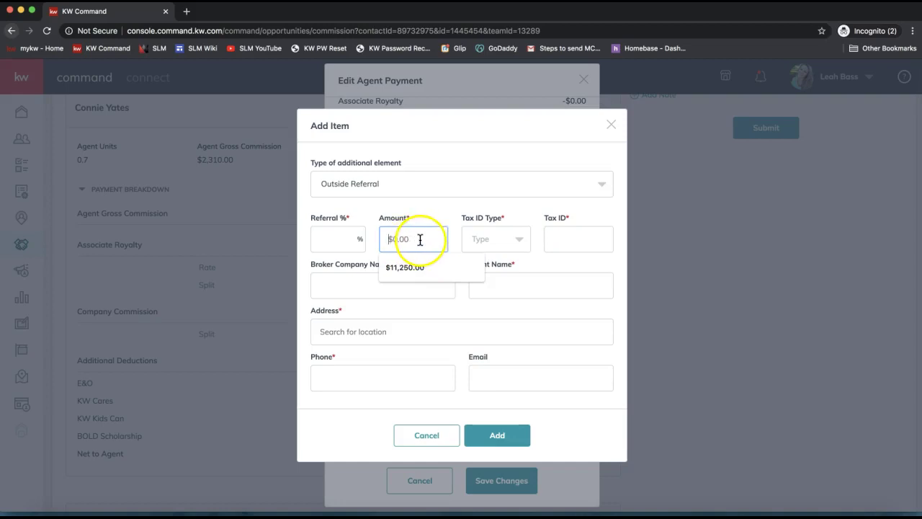
left_click(332, 237)
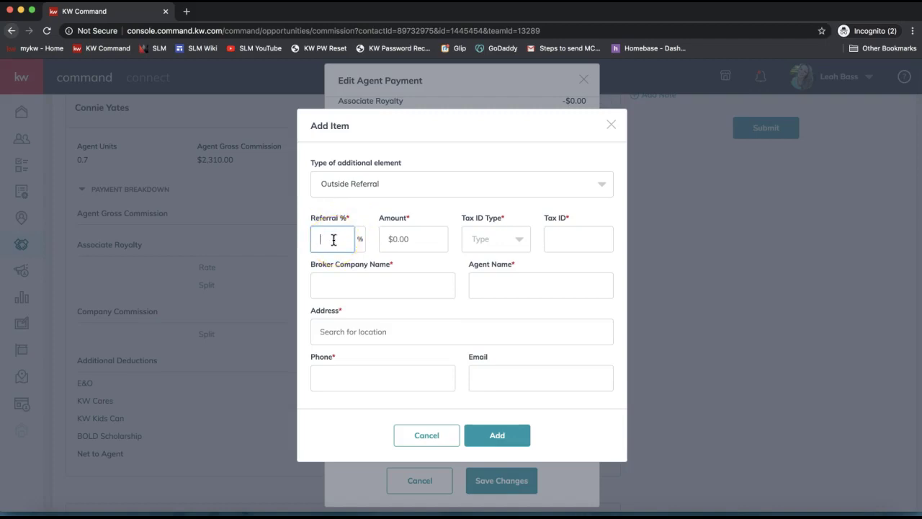
left_click(404, 237)
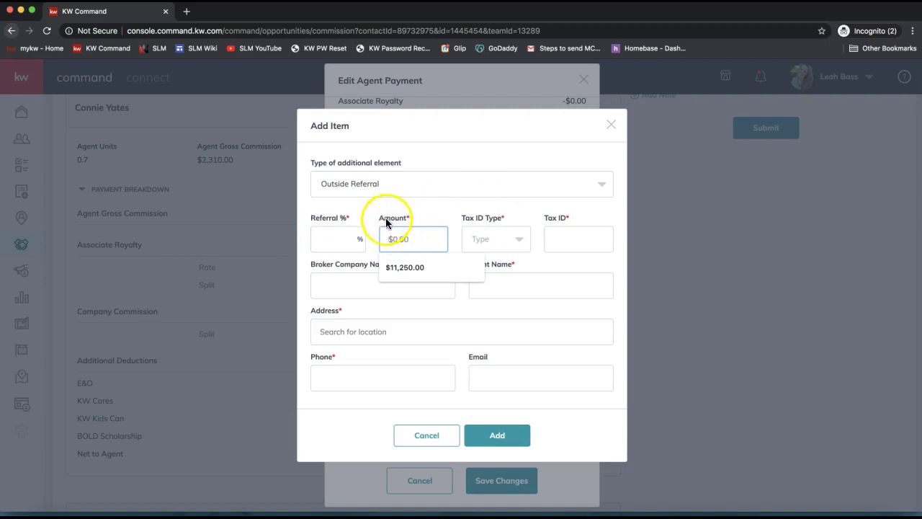
left_click(411, 226)
left_click(404, 239)
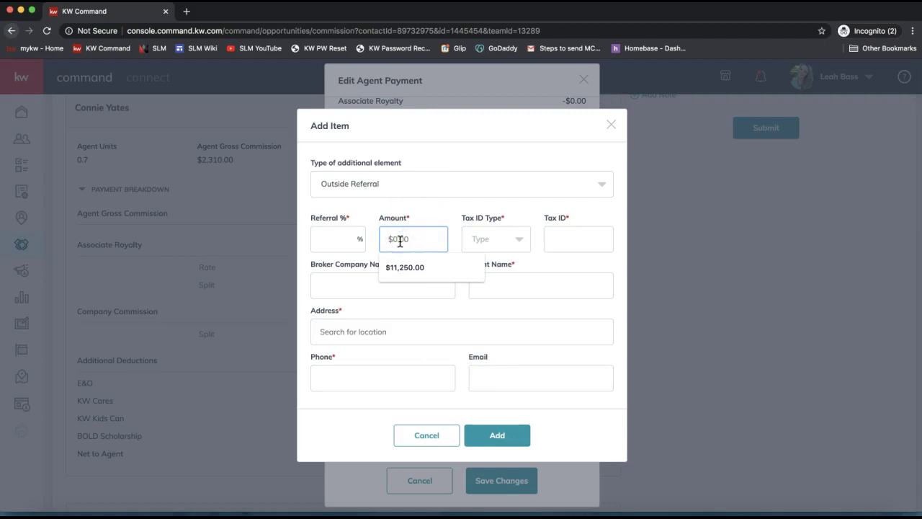
Try an amount of $3,000 for the outside referral and clear it again.
type("3")
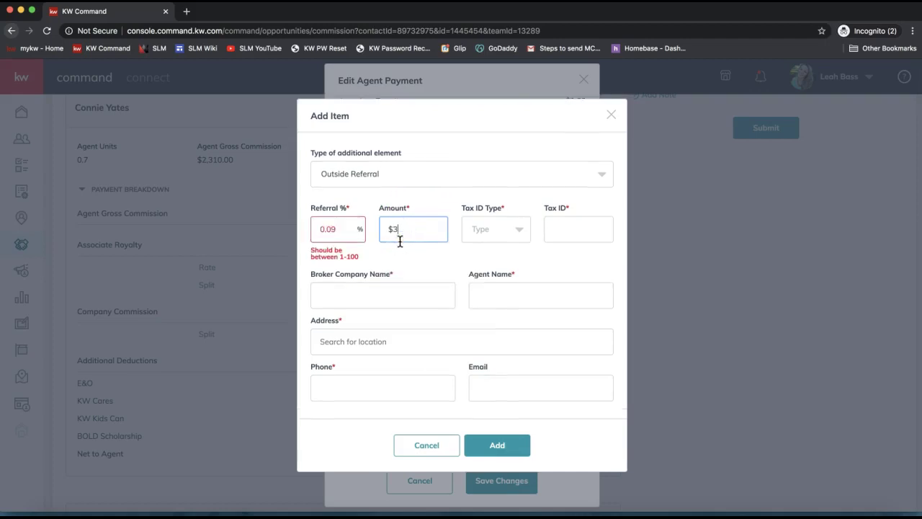
type(",000")
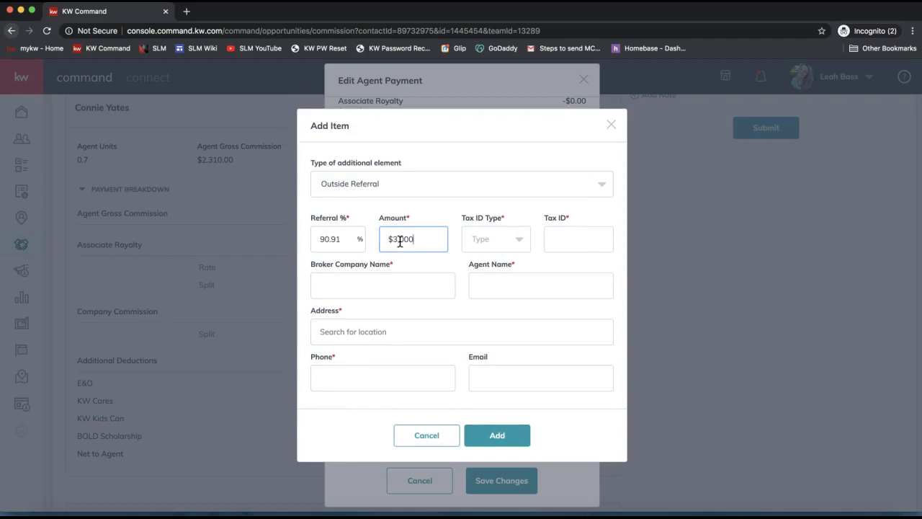
key("BackSpace")
key("BackSpace")
key("BackSpace")
key("BackSpace")
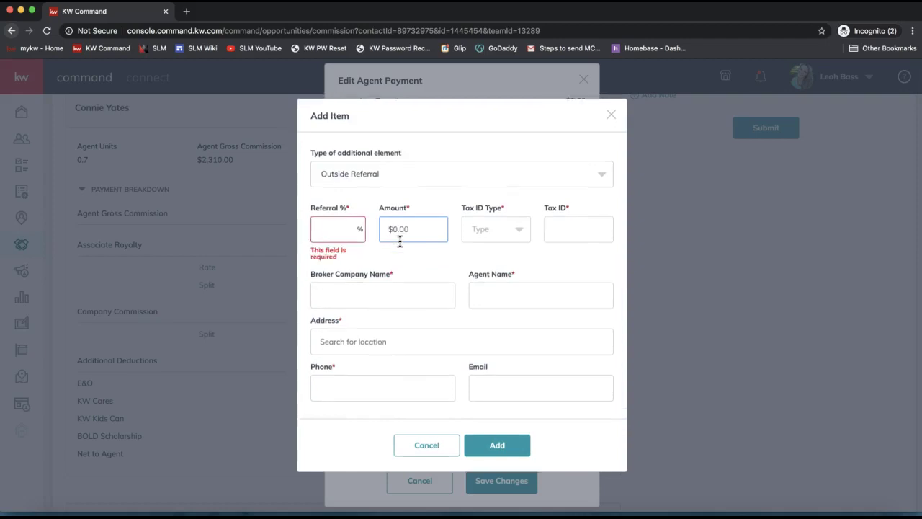
Set the outside referral amount to $1,000.00 and check the calculated referral percentage.
type("100")
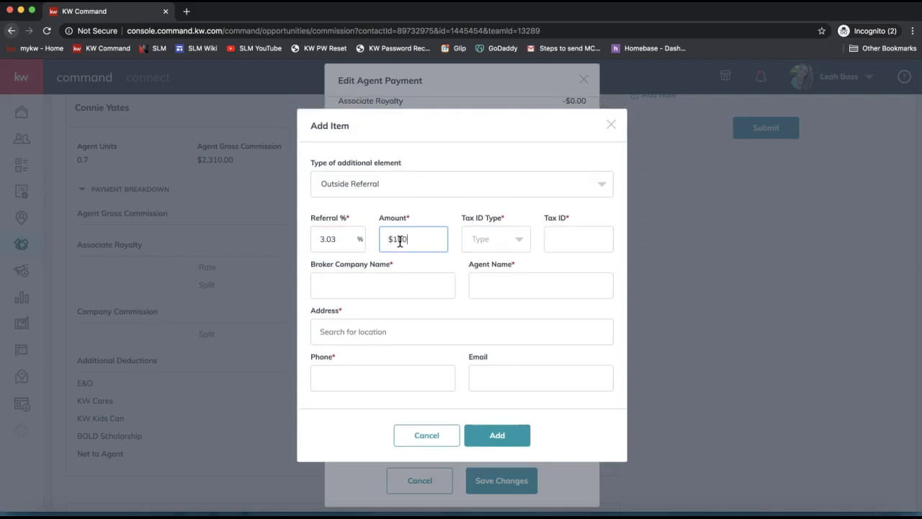
type("0")
left_click(338, 240)
left_click(410, 238)
left_click_drag(423, 238, 341, 234)
left_click(341, 237)
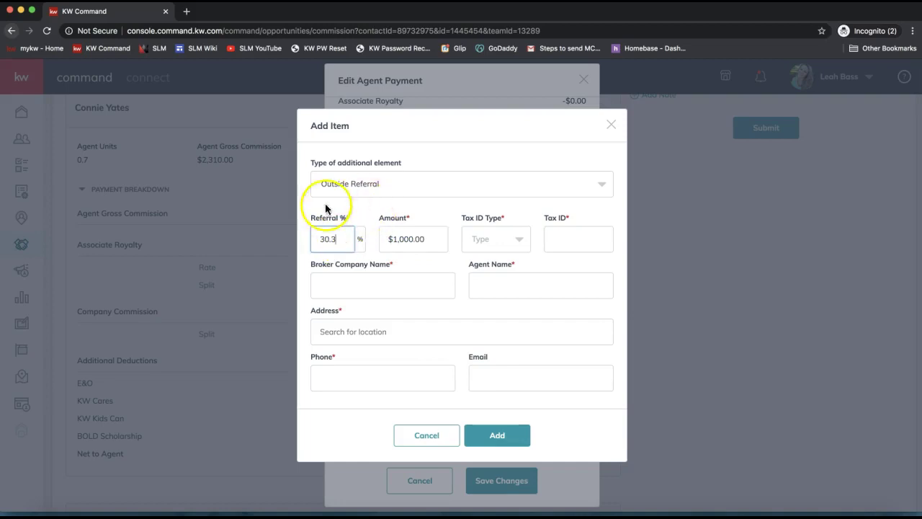
Examine how the outside referral's Referral % and Amount fields relate to each other.
left_click(424, 240)
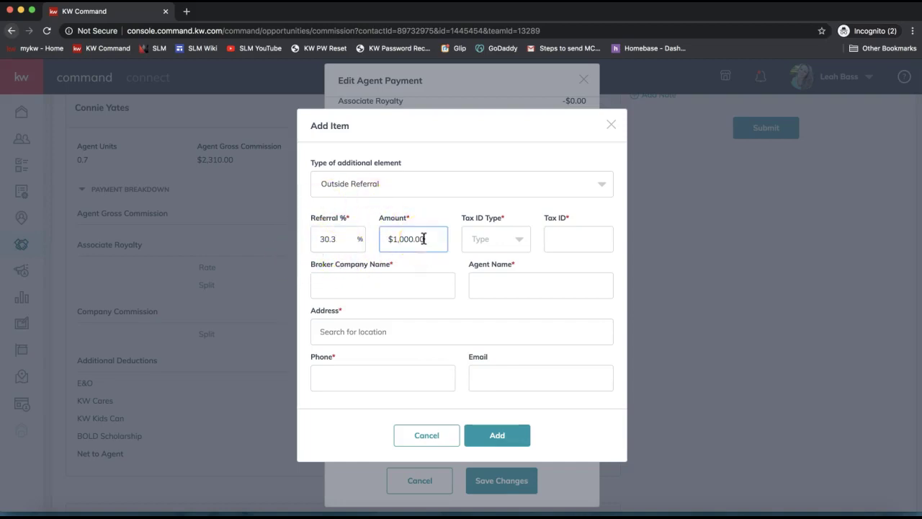
double_click(326, 239)
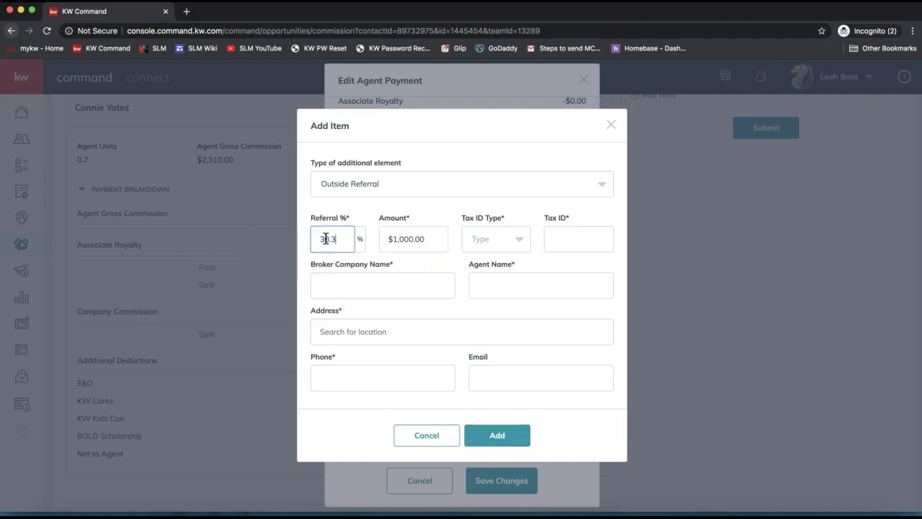
left_click(409, 245)
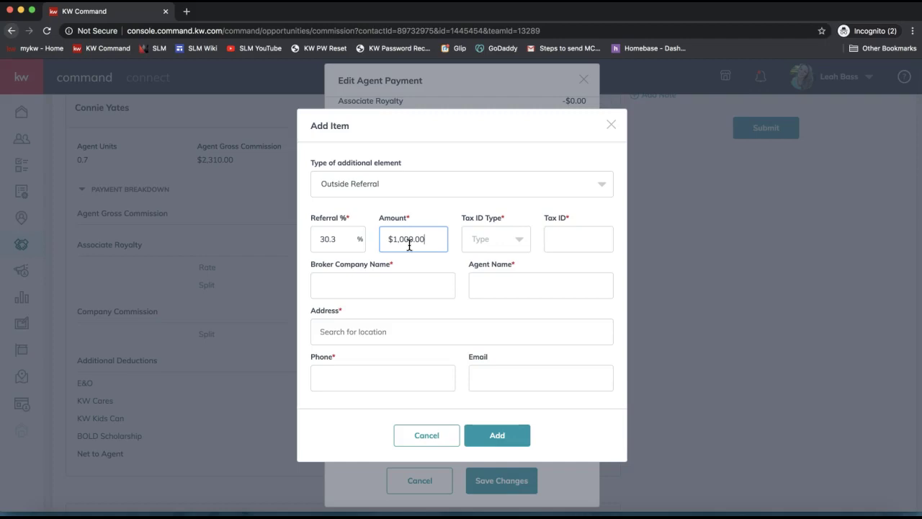
left_click(409, 243)
left_click(336, 239)
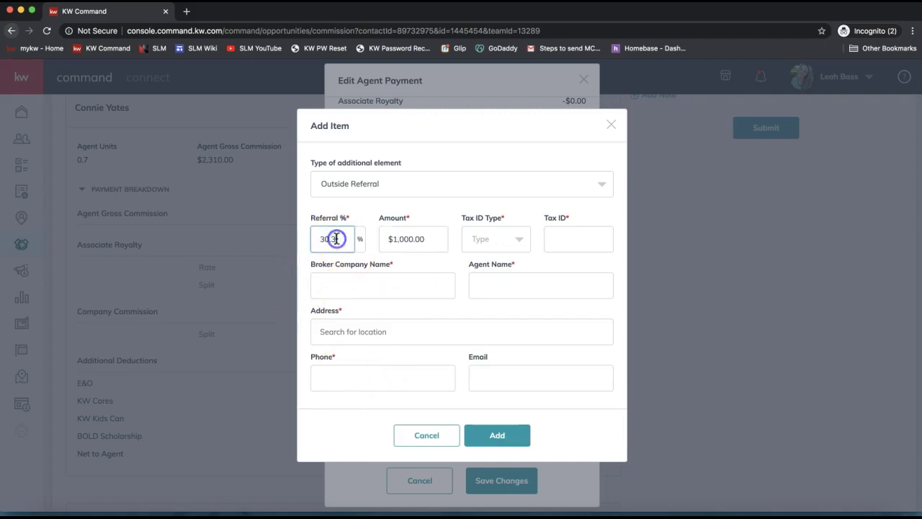
Review the outside referral's Tax ID Type options and its Broker Company Name and Agent Name fields.
left_click(514, 240)
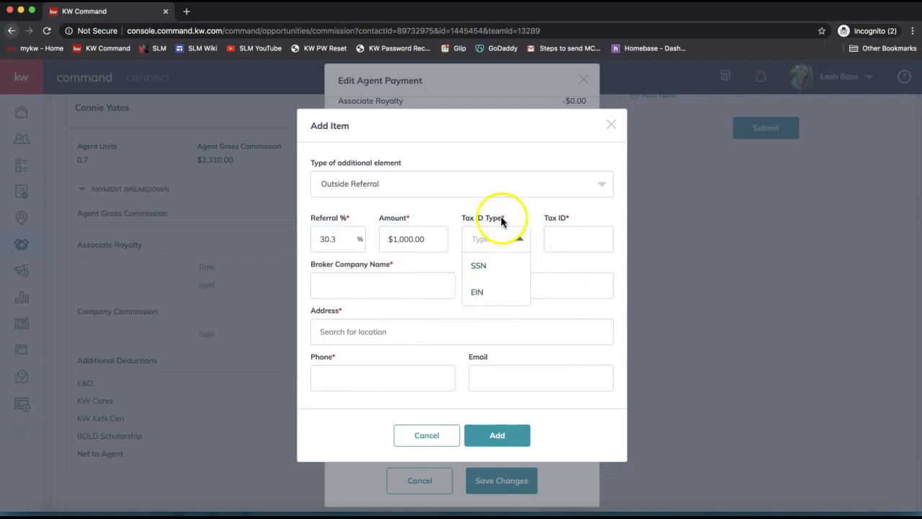
left_click(545, 197)
left_click(393, 285)
left_click(500, 285)
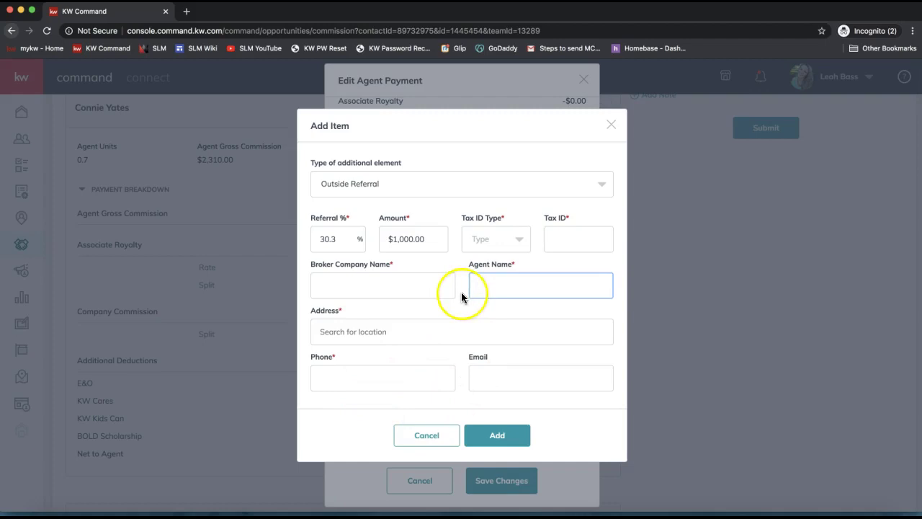
Discard the outside referral item and save the first agent's payment changes.
left_click(610, 127)
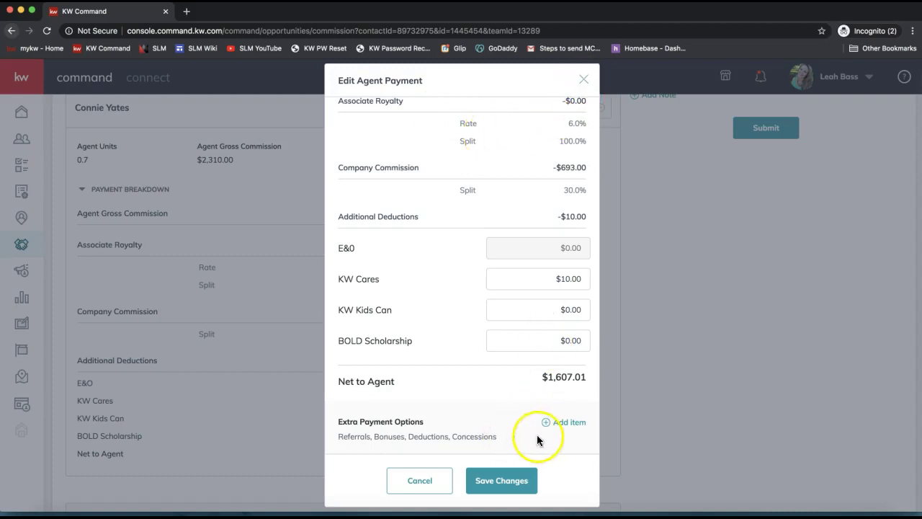
left_click(485, 492)
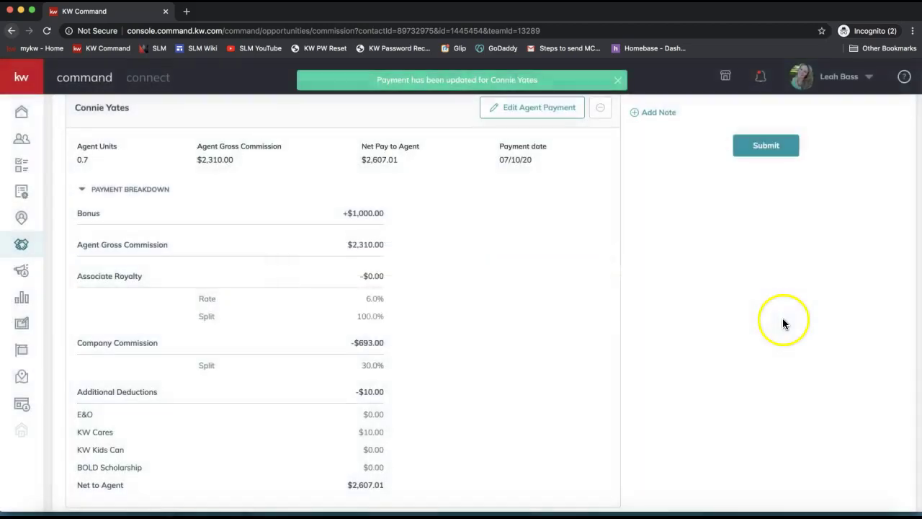
Review both agents' payment breakdowns, the general information and the commission summary.
scroll(558, 315, "up", 2)
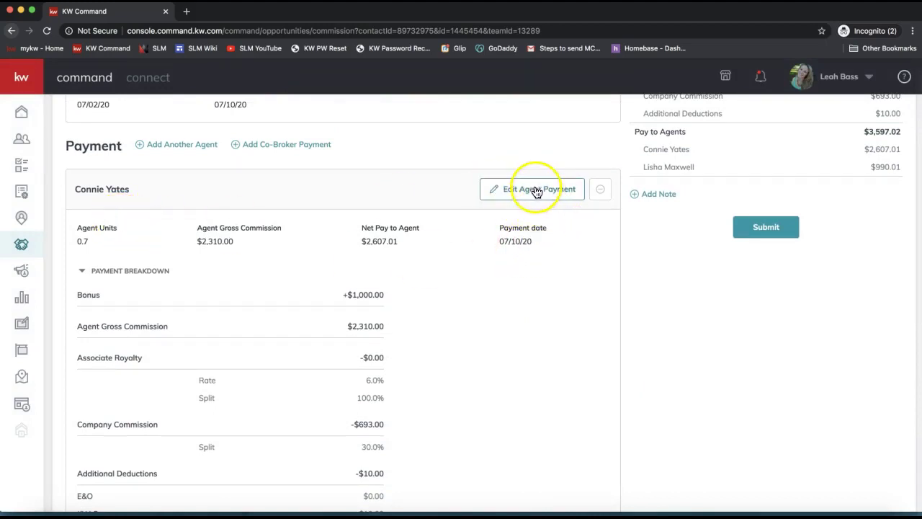
scroll(534, 294, "down", 6)
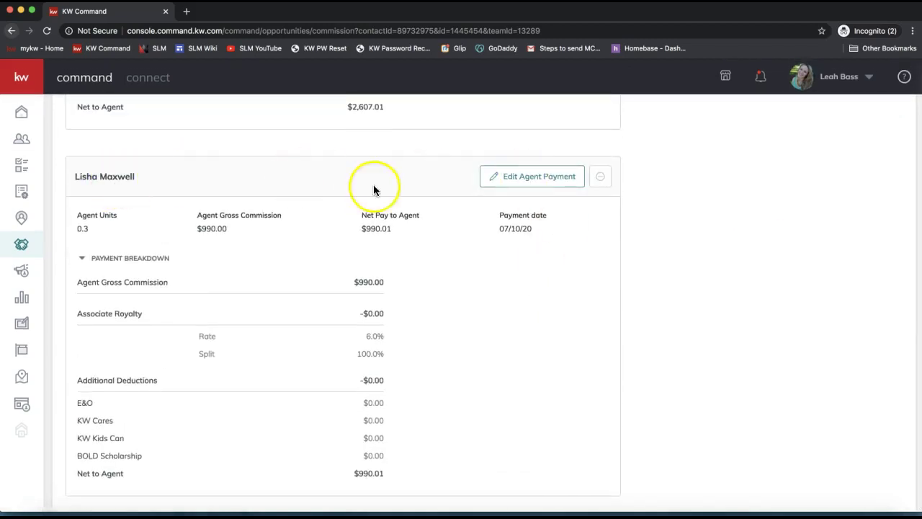
scroll(700, 254, "up", 7)
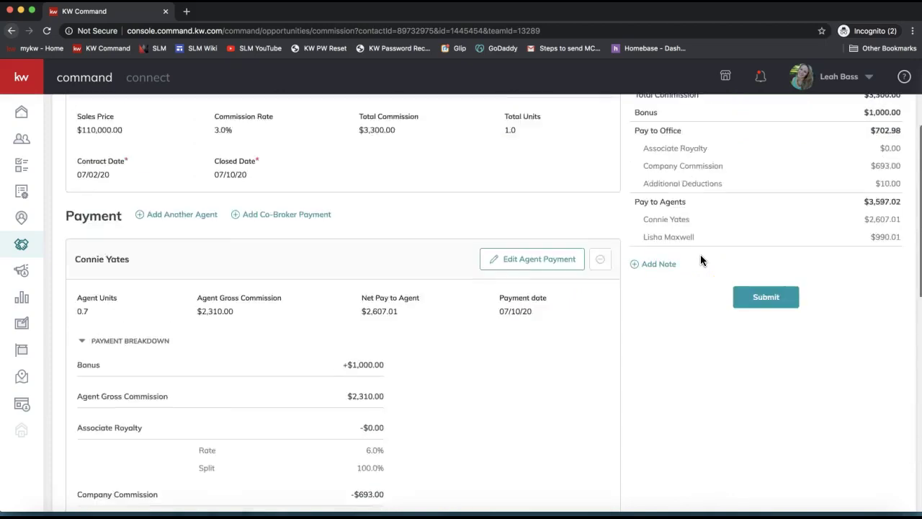
scroll(701, 254, "up", 3)
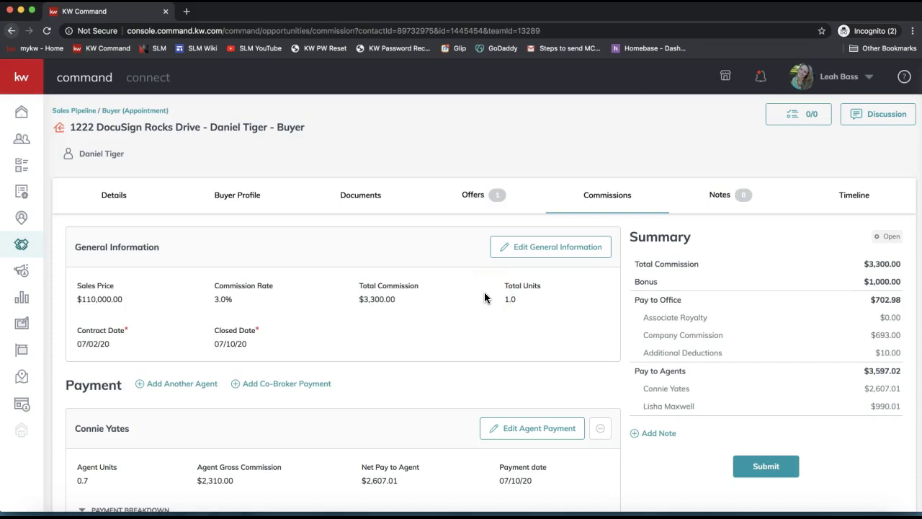
scroll(879, 332, "down", 1)
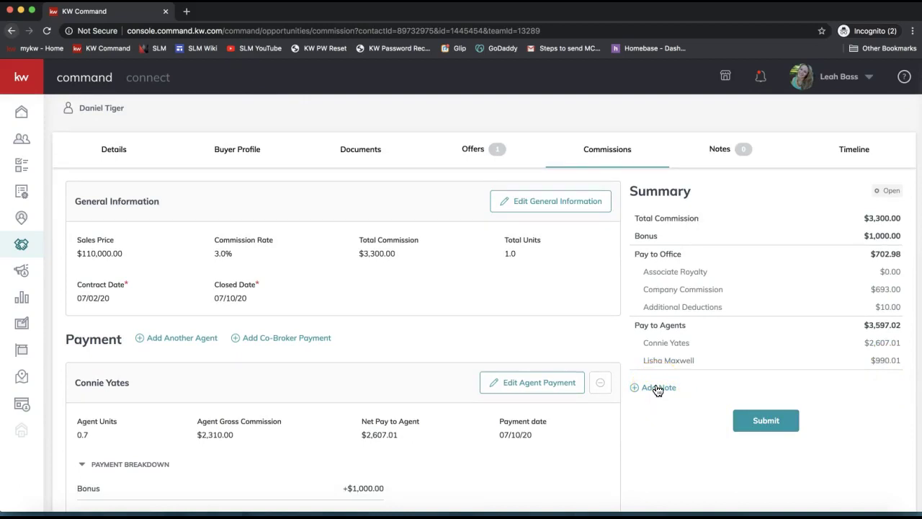
left_click(807, 472)
left_click(654, 401)
left_click(811, 479)
left_click(535, 274)
left_click(380, 157)
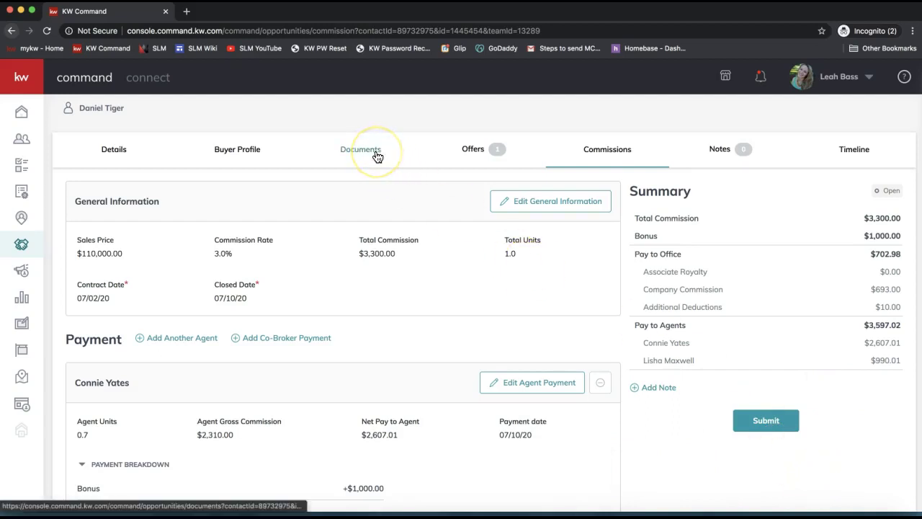